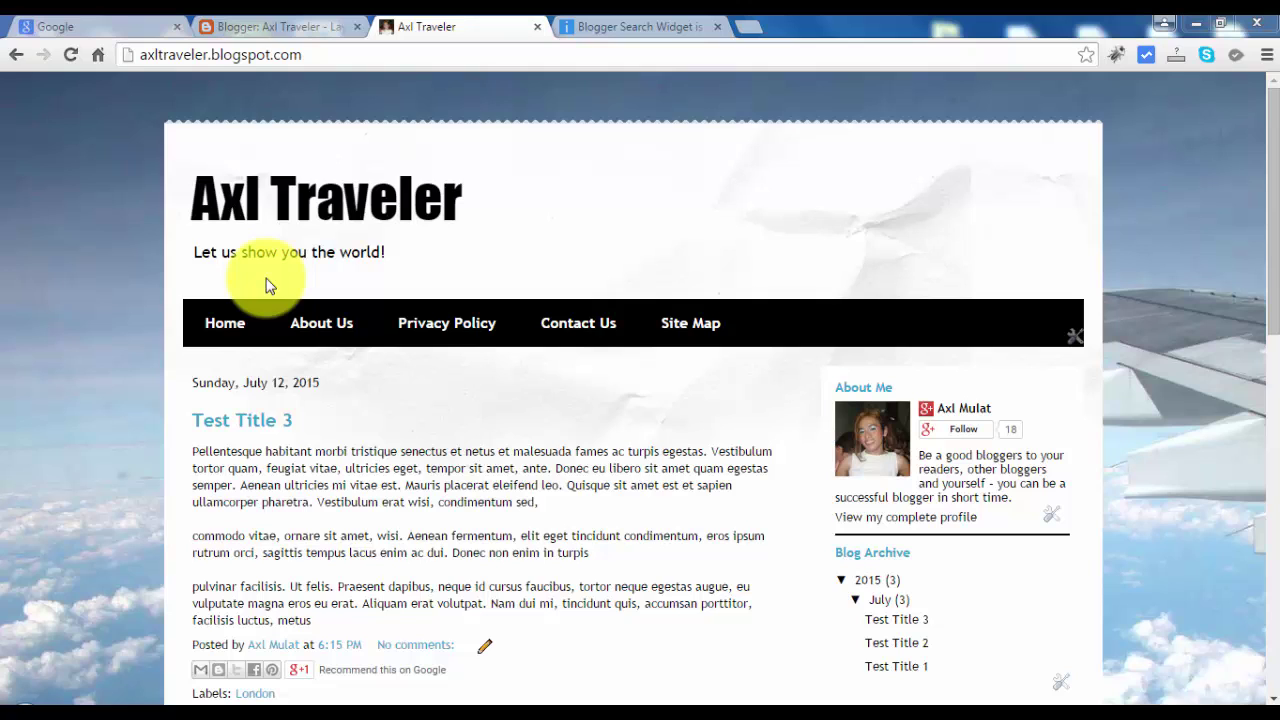
- On the Layout page, browse sidebar-right-1's gadget list down to Search Box
left_click(287, 33)
scroll(556, 522, "up", 3)
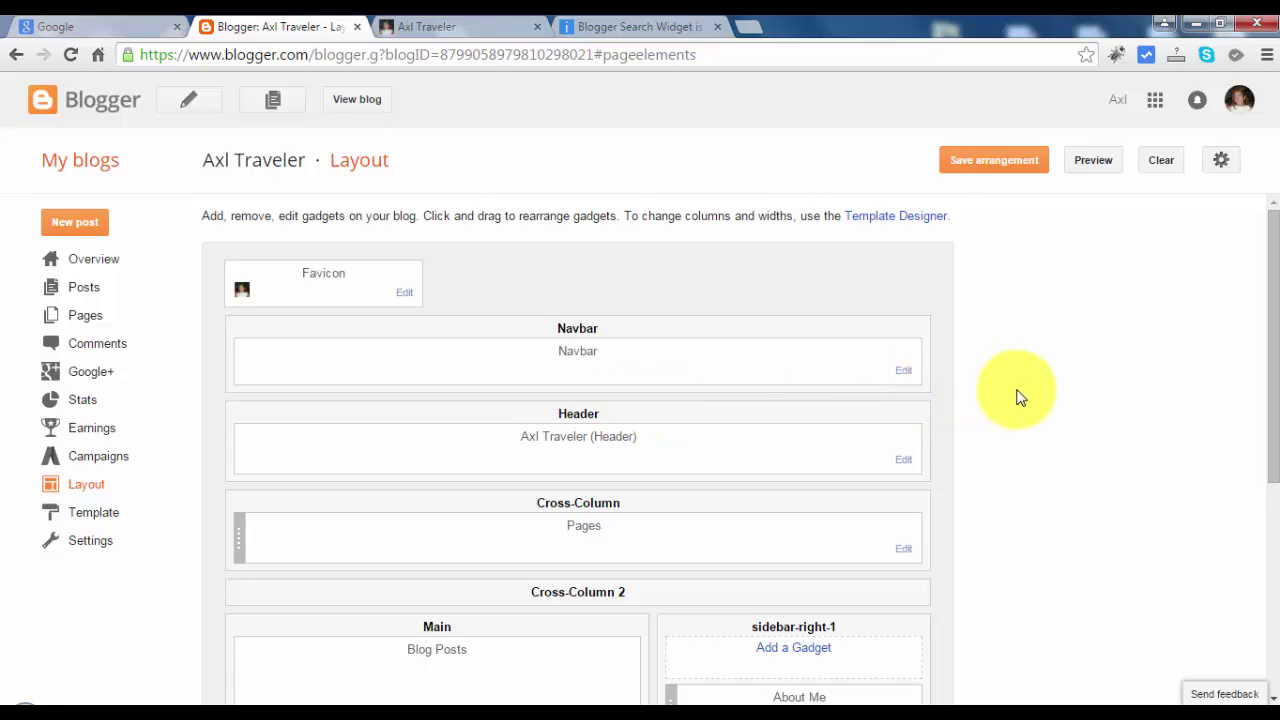
scroll(1020, 396, "down", 1)
scroll(1022, 398, "down", 2)
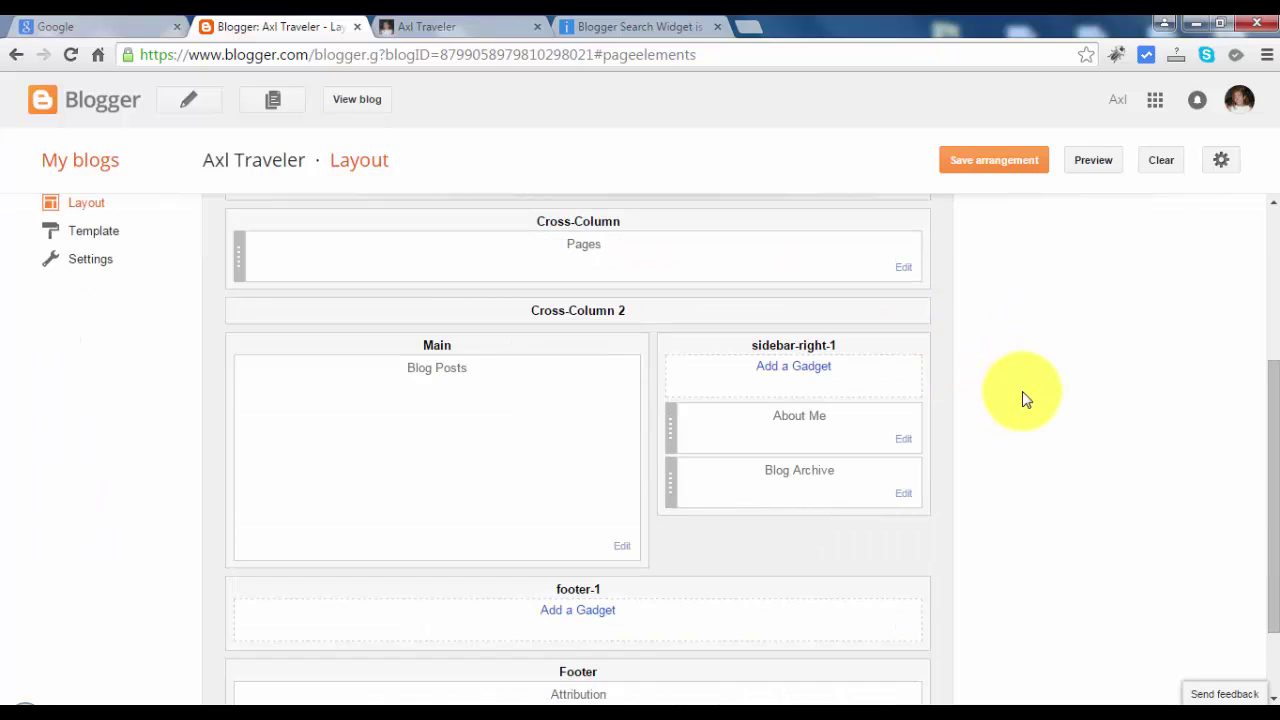
left_click(788, 368)
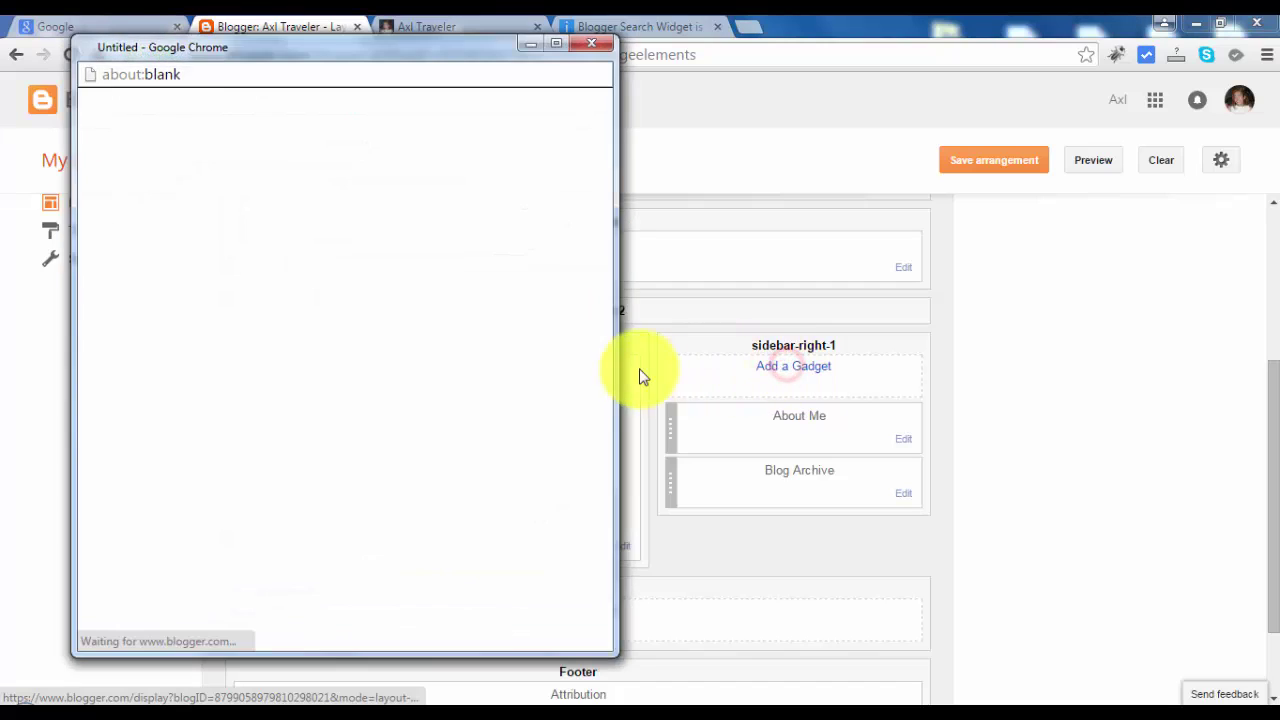
scroll(383, 380, "down", 3)
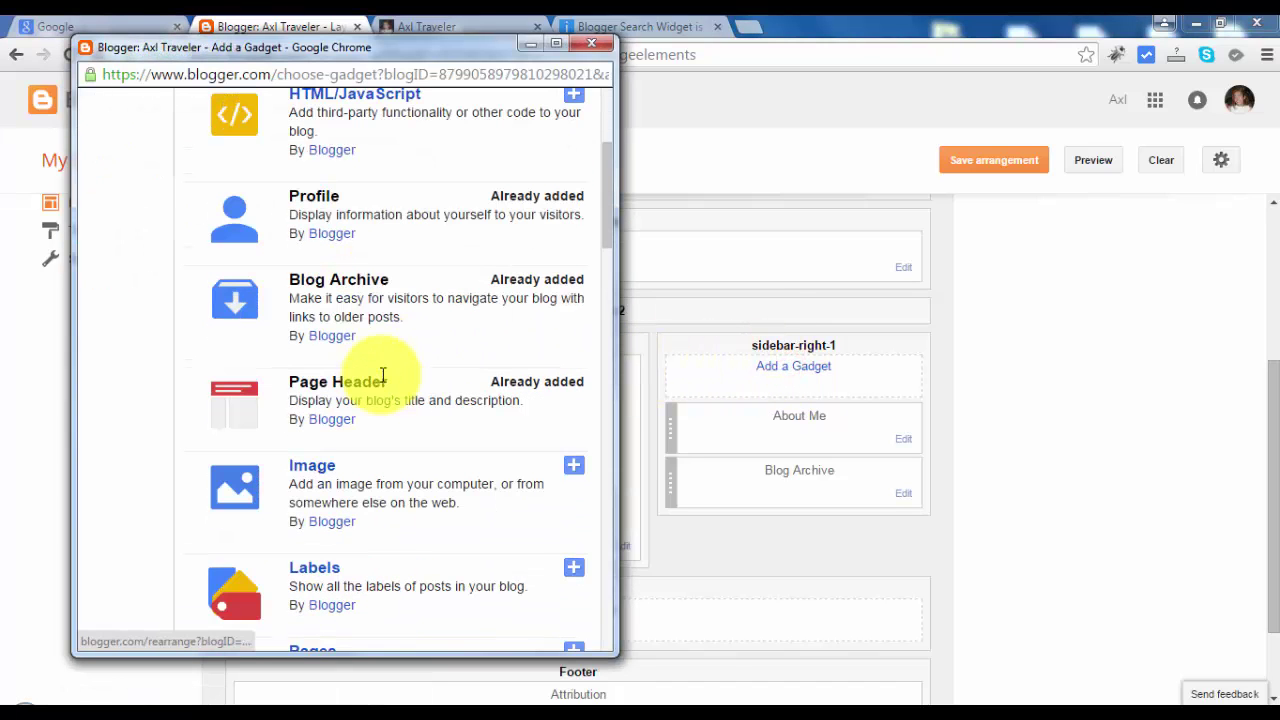
scroll(383, 380, "down", 3)
scroll(383, 380, "down", 2)
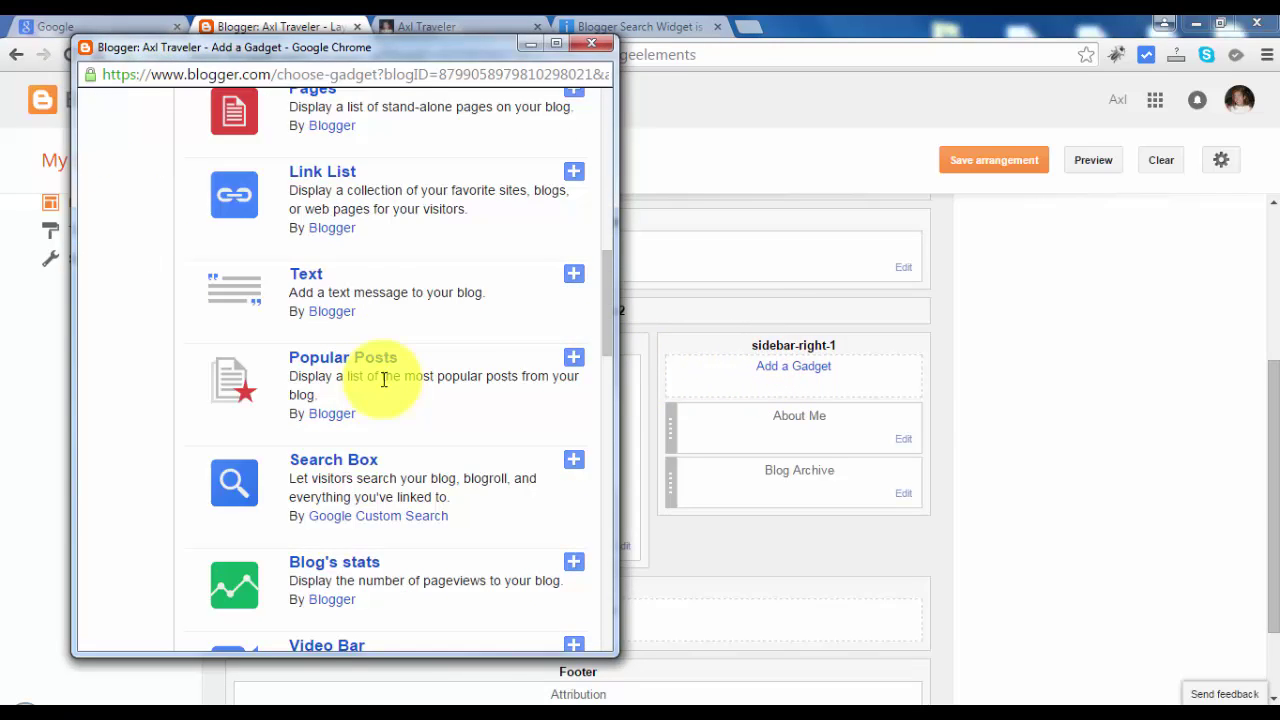
- Add a Search Box gadget, trim its title from 'Search This Blog' to 'Search', and save it
left_click(576, 459)
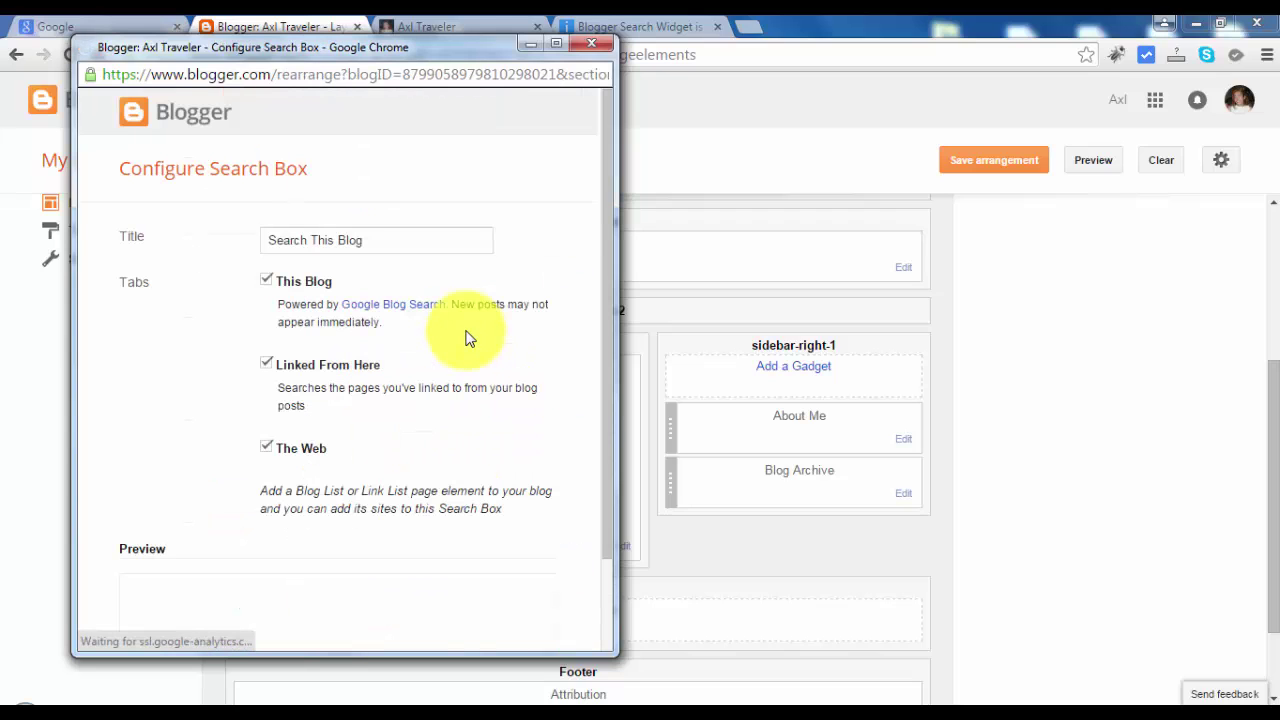
scroll(465, 338, "down", 3)
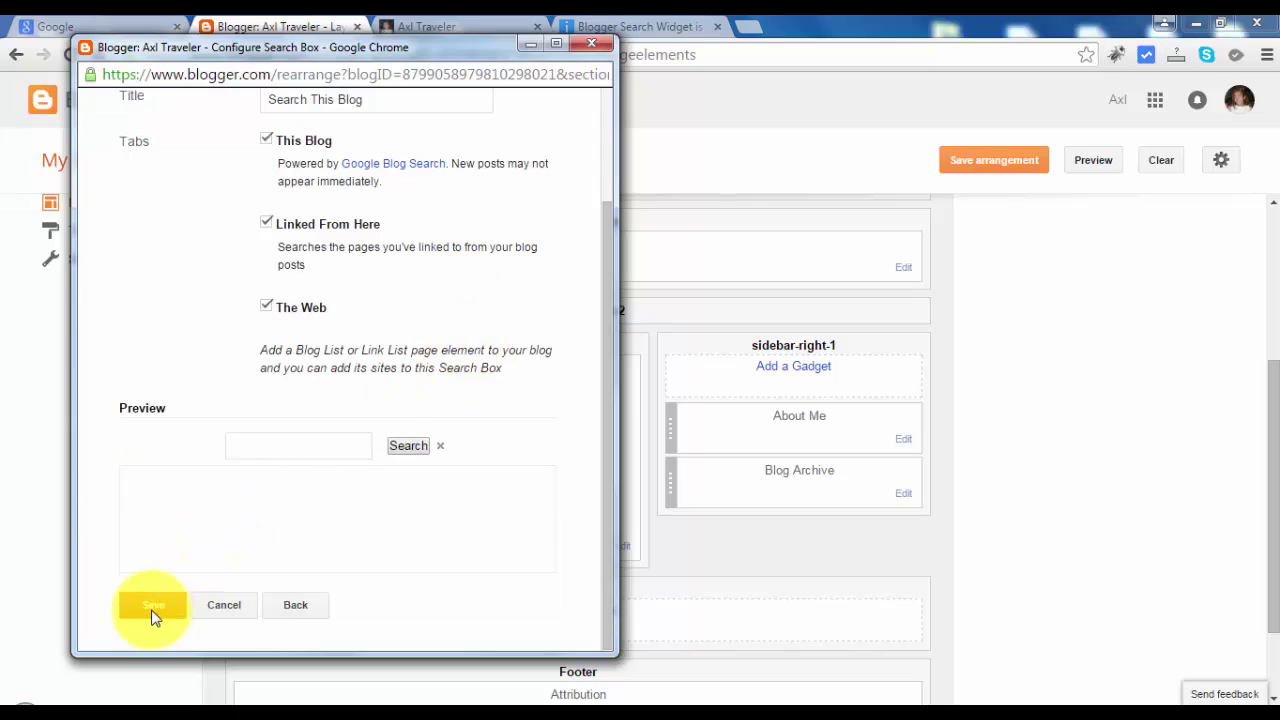
left_click(160, 604)
left_click_drag(312, 241, 397, 236)
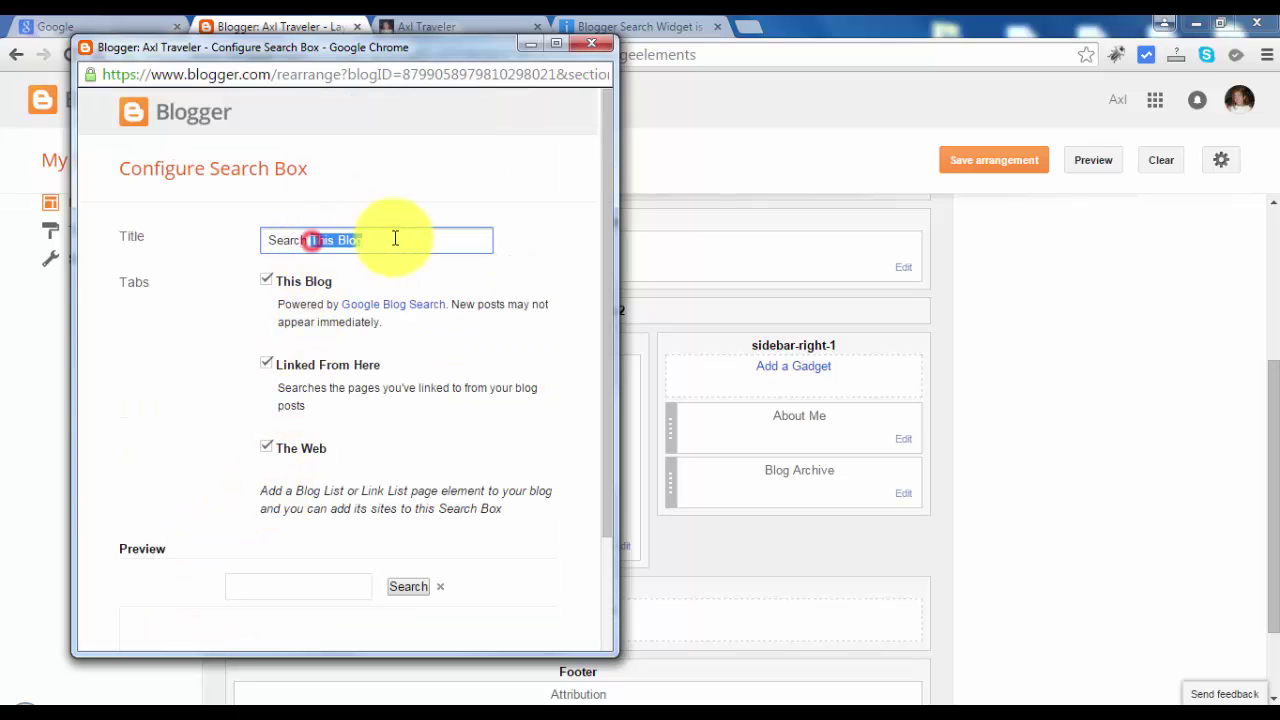
key("BackSpace")
scroll(431, 260, "down", 3)
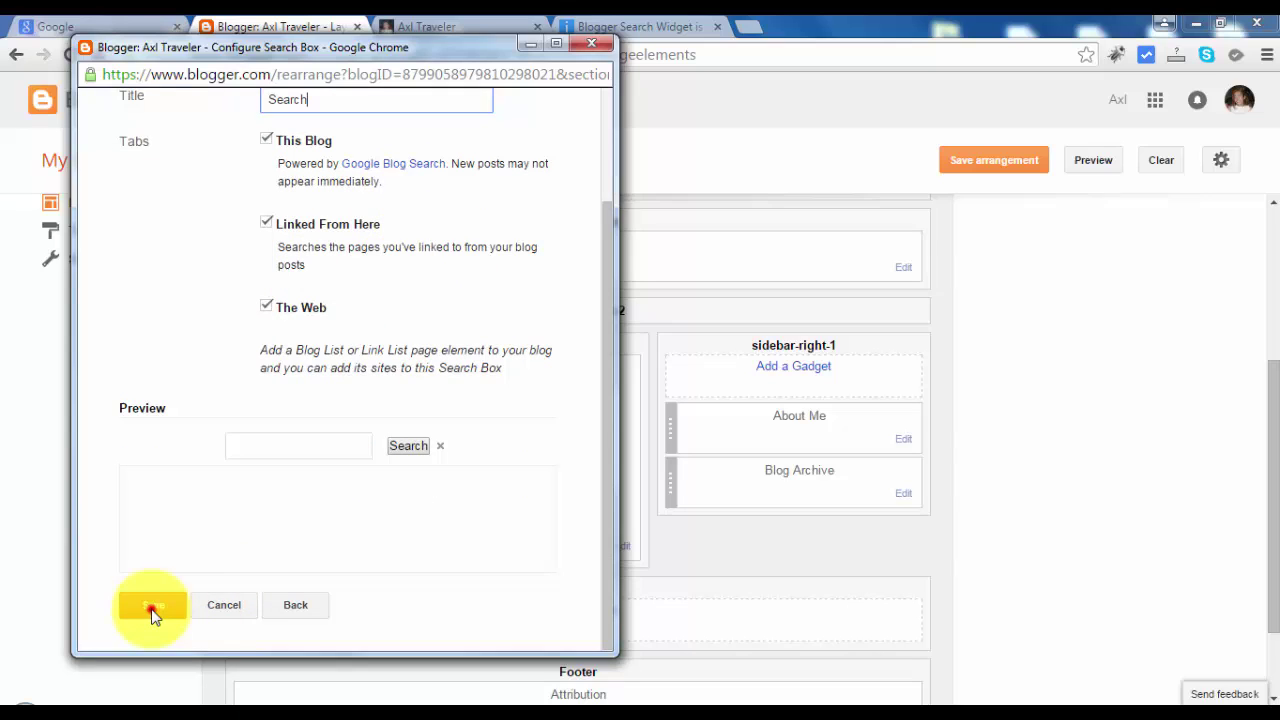
left_click(152, 606)
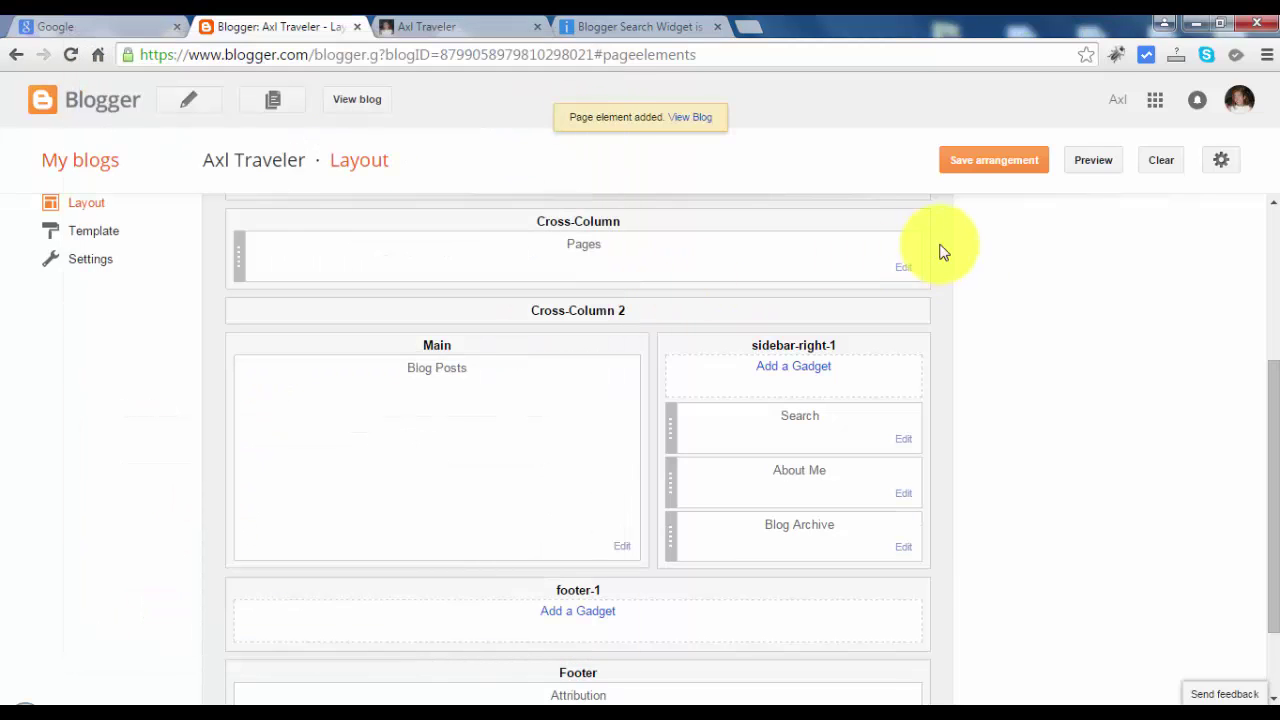
scroll(980, 280, "up", 3)
- Save the layout arrangement and reload the live Axl Traveler blog
left_click(997, 162)
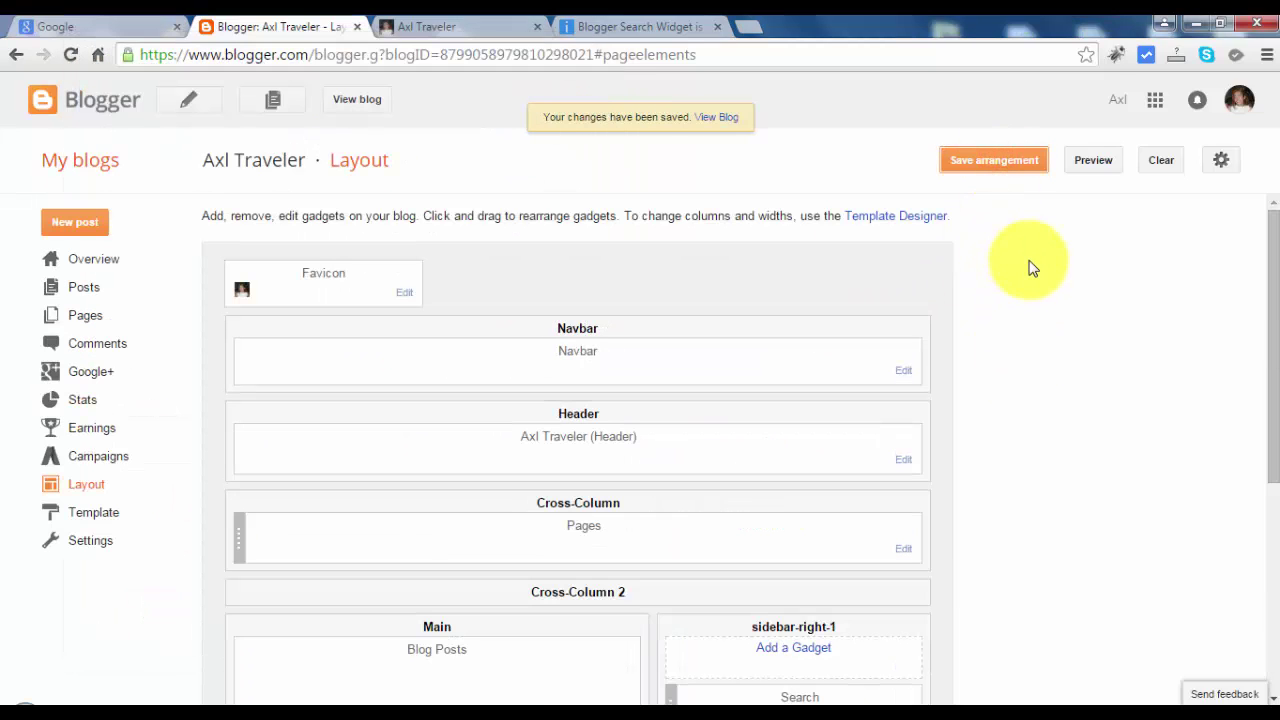
left_click(395, 26)
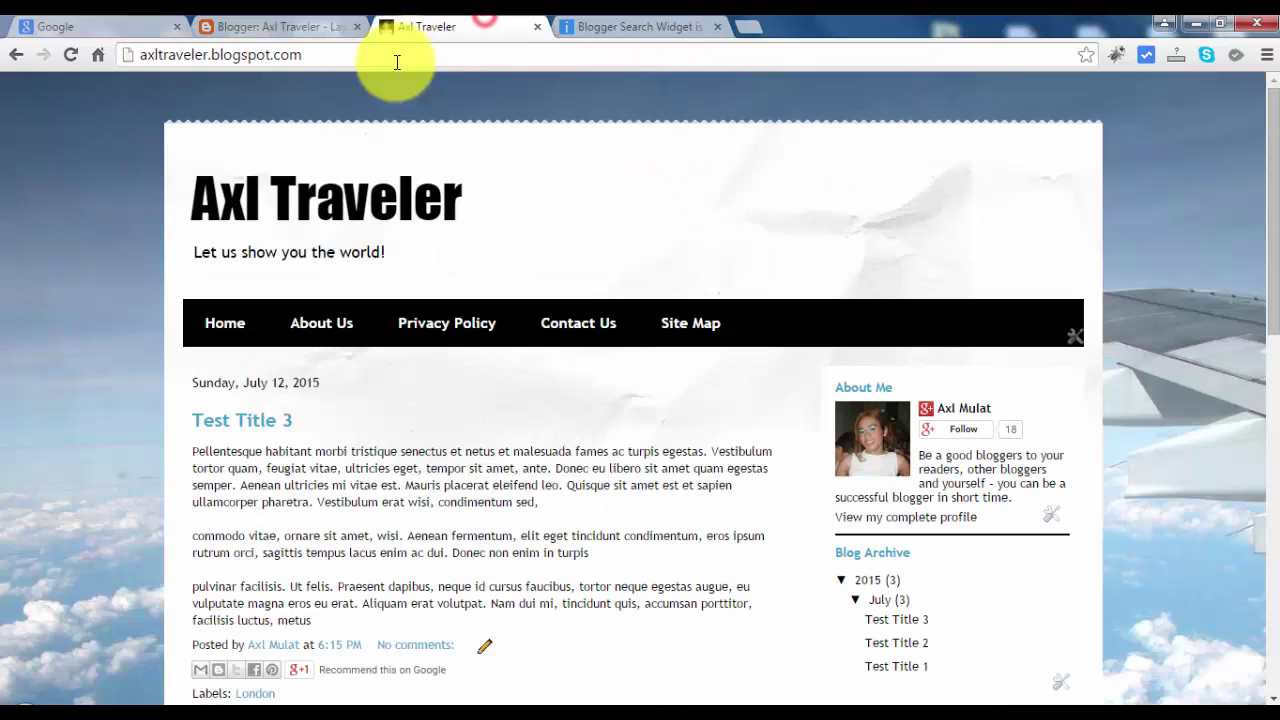
left_click(396, 62)
key("Return")
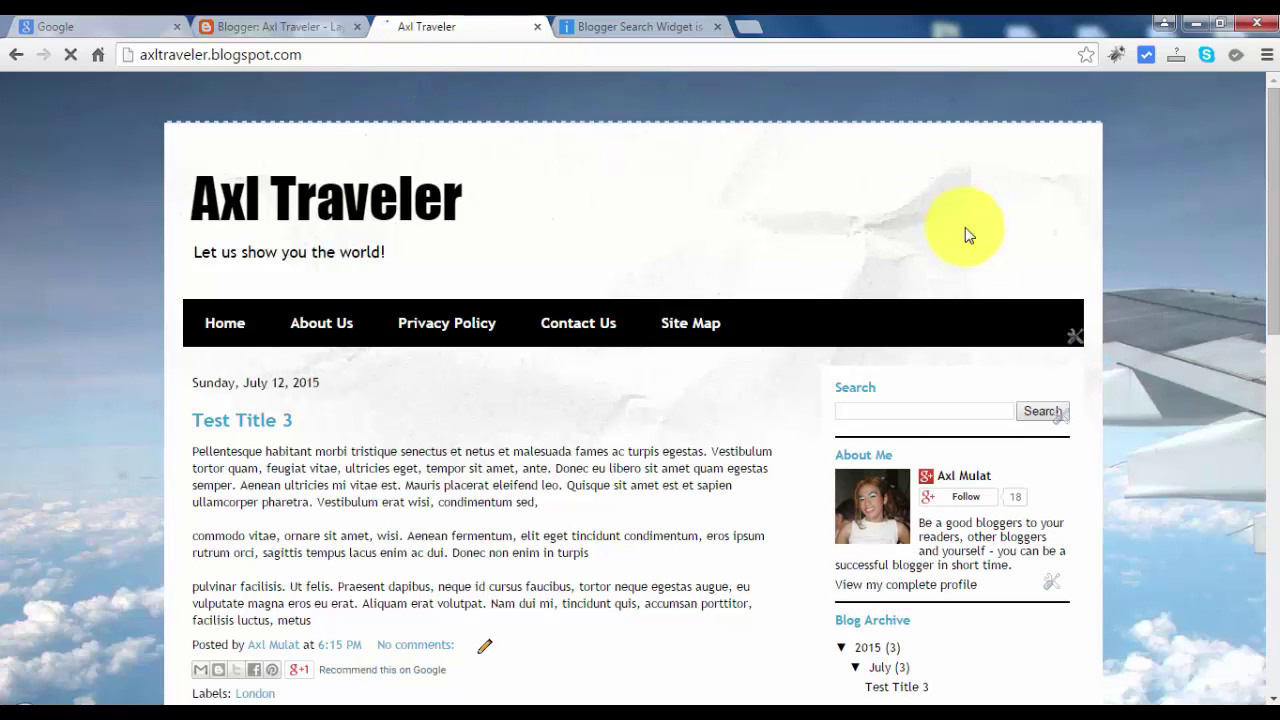
- Search the blog for 'title 3' using the new sidebar Search box
left_click(895, 410)
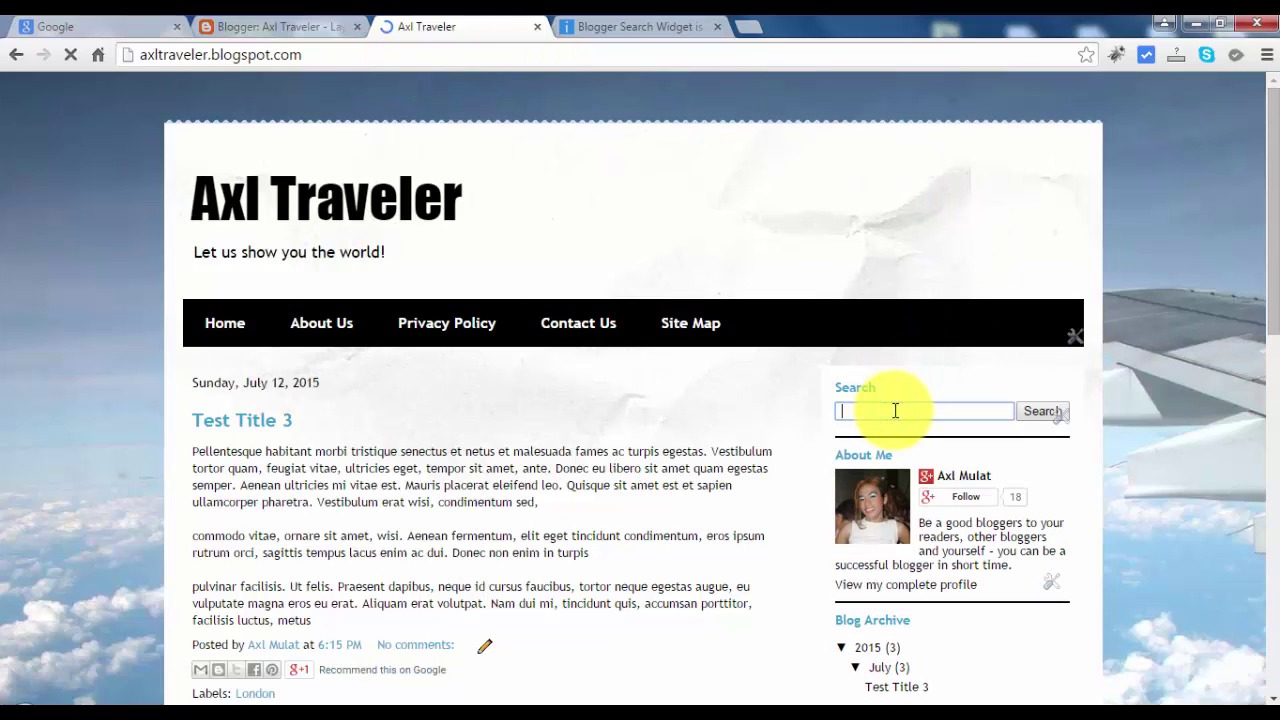
type("title")
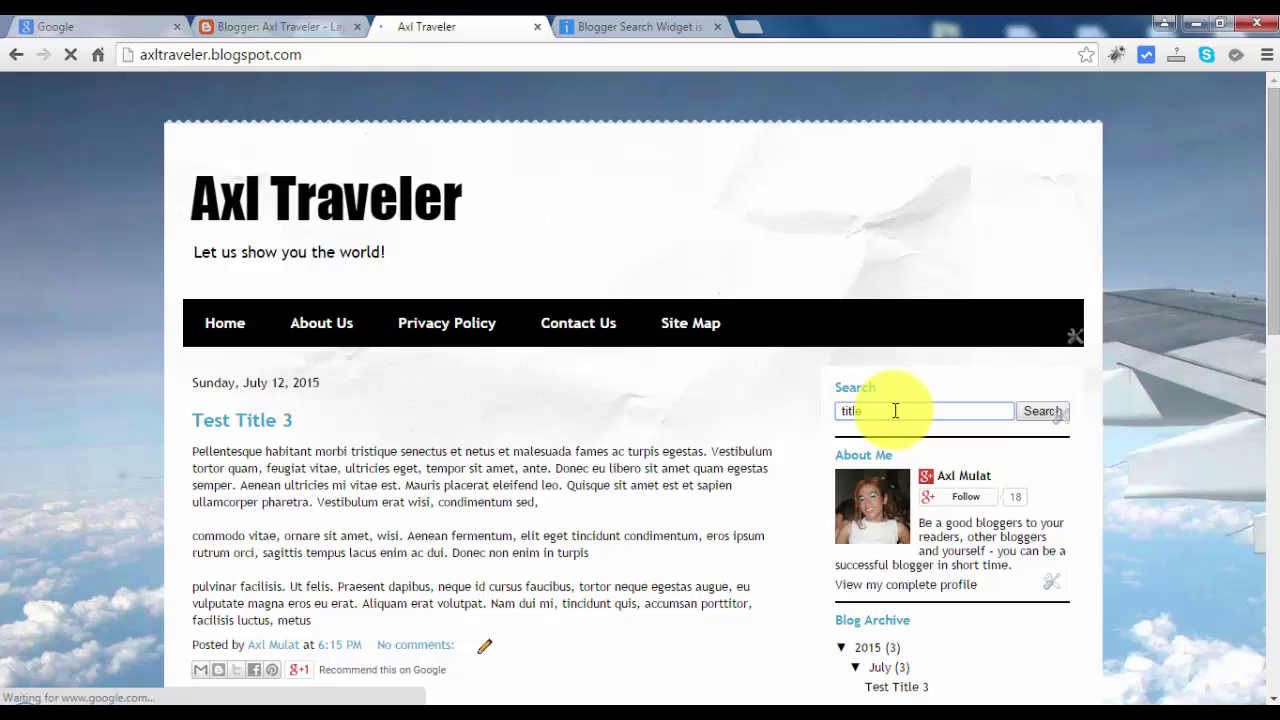
type(" 3")
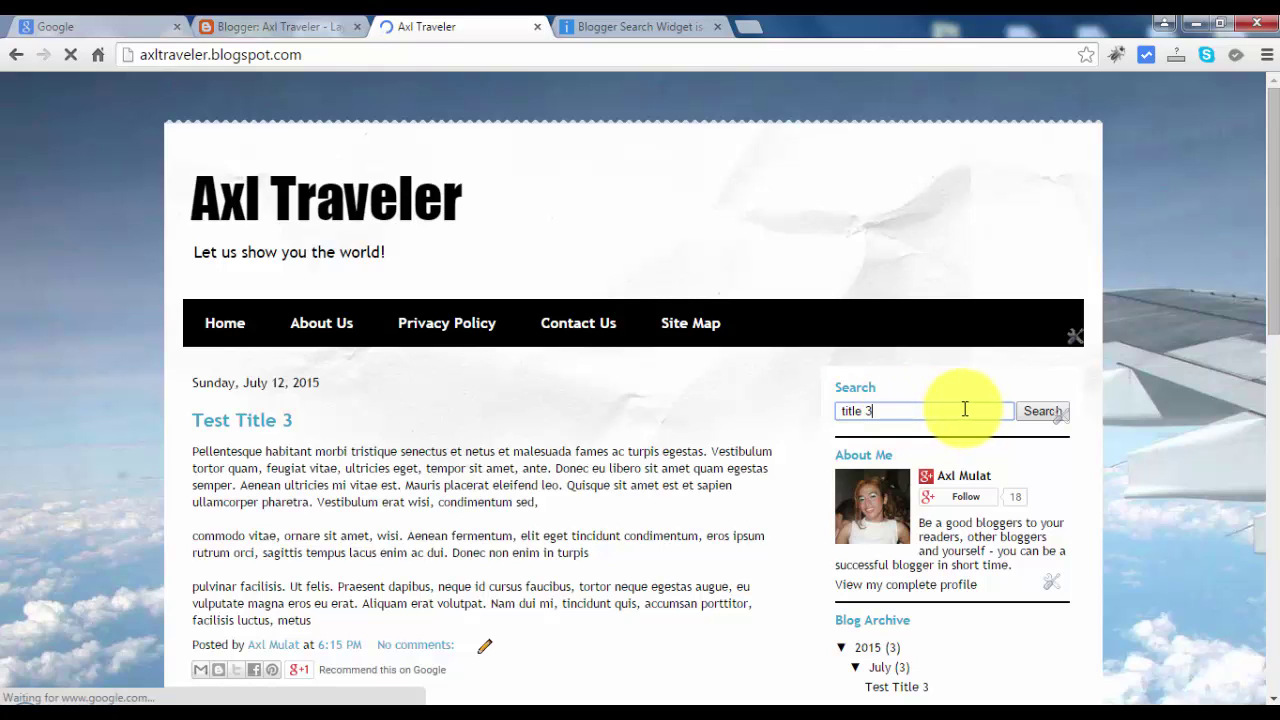
left_click(1040, 411)
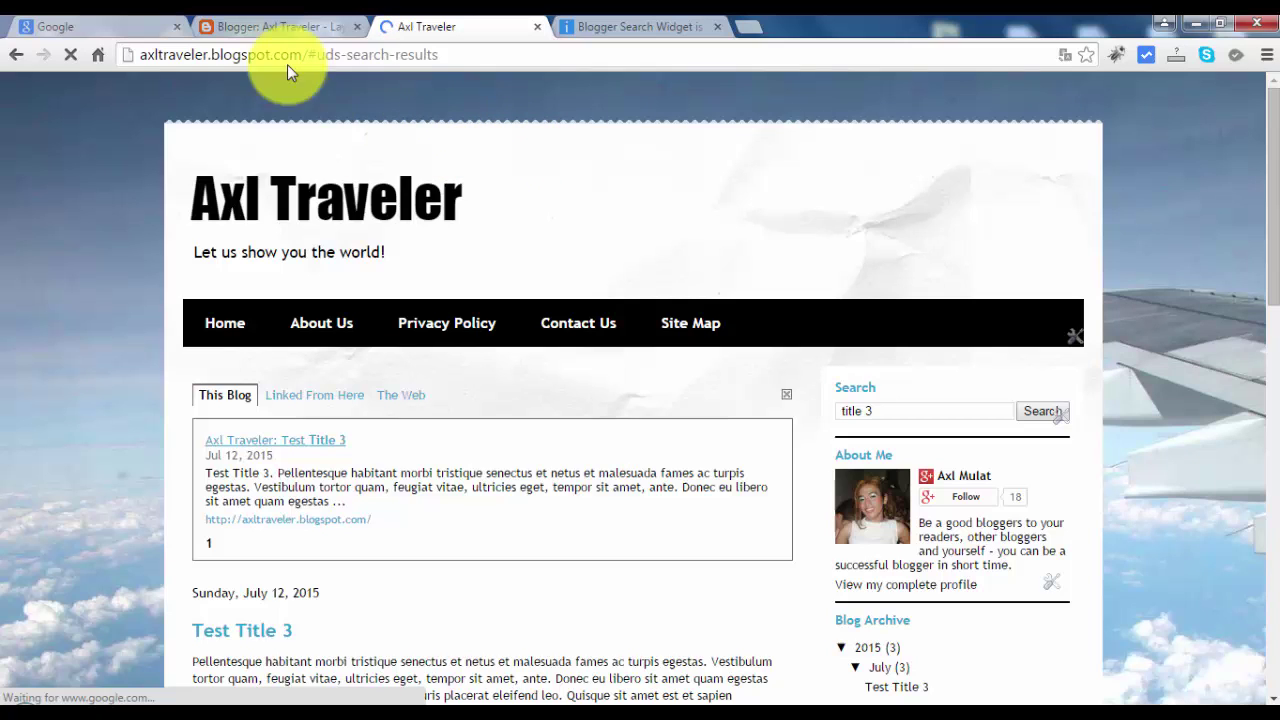
- Pick the HTML/JavaScript gadget from sidebar-right-1's gadget list on the Layout page
left_click(276, 27)
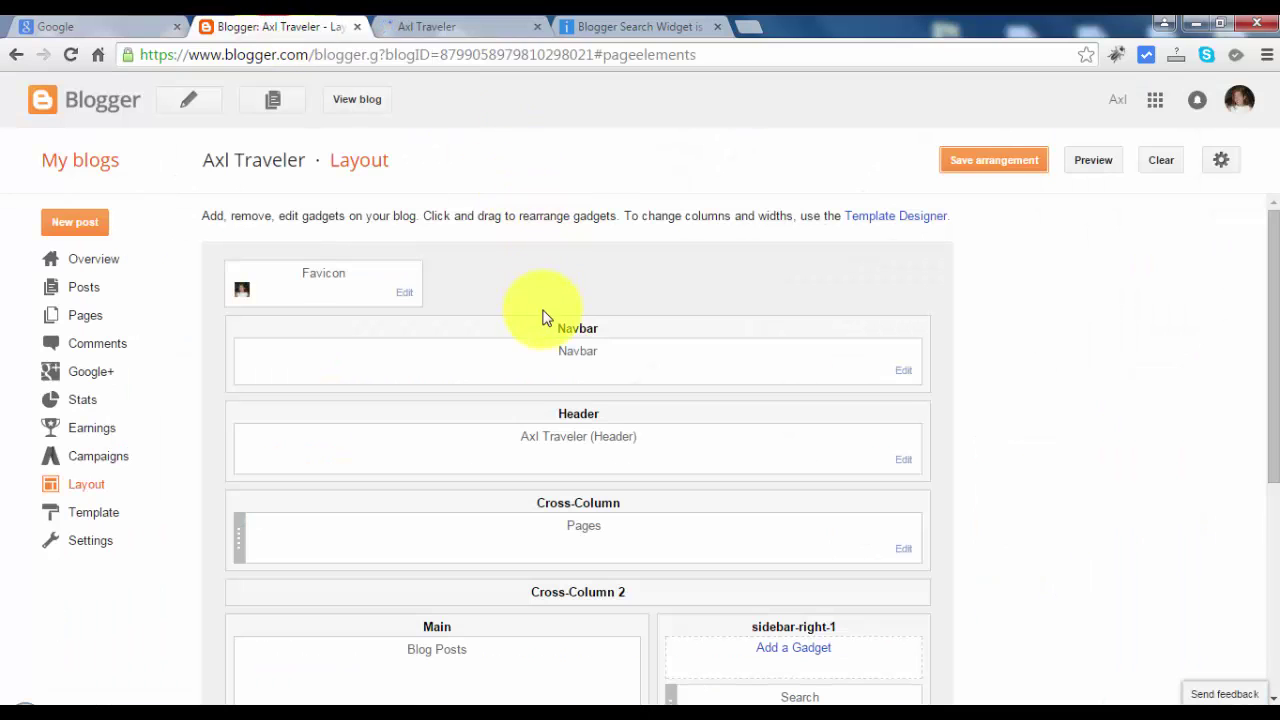
scroll(557, 325, "down", 3)
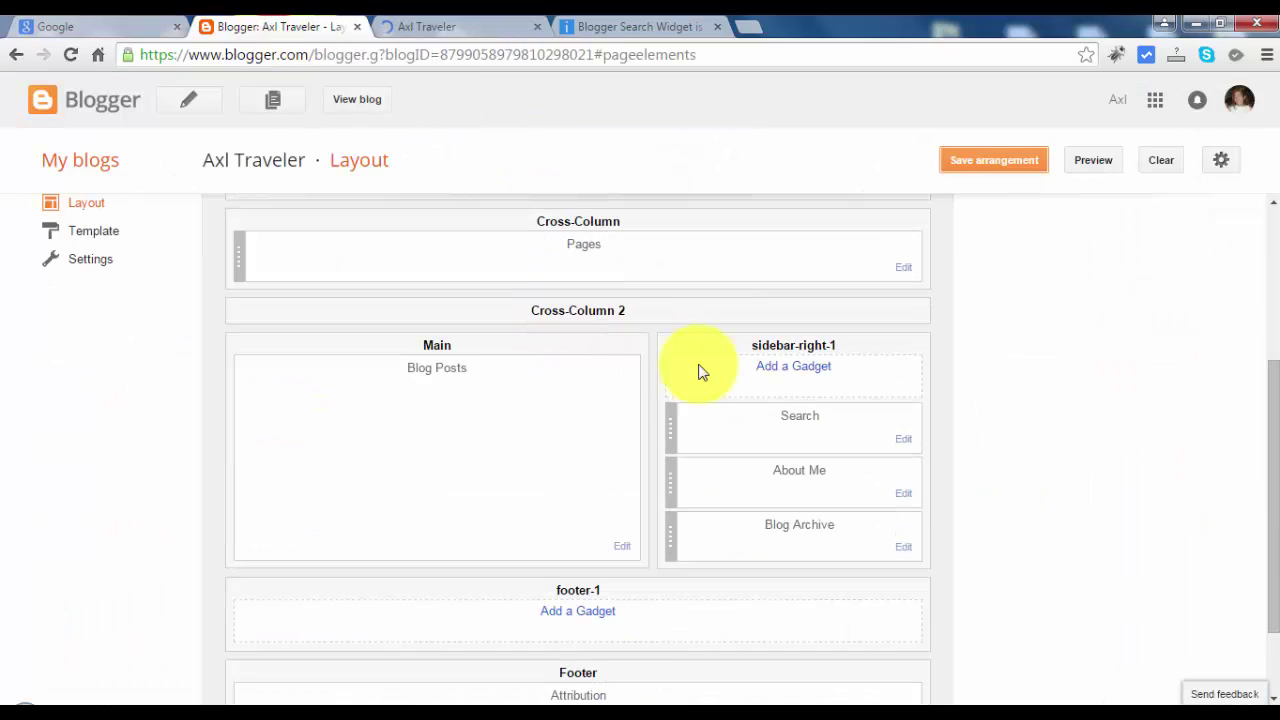
left_click(809, 367)
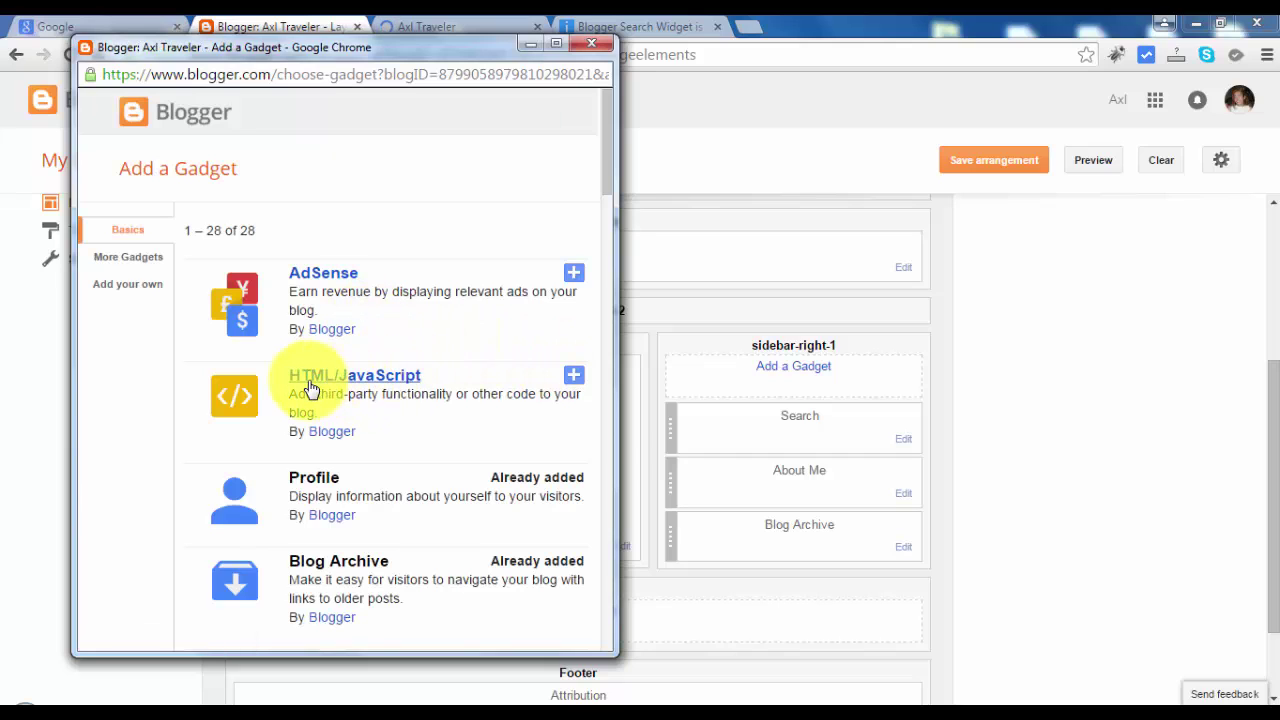
left_click(383, 376)
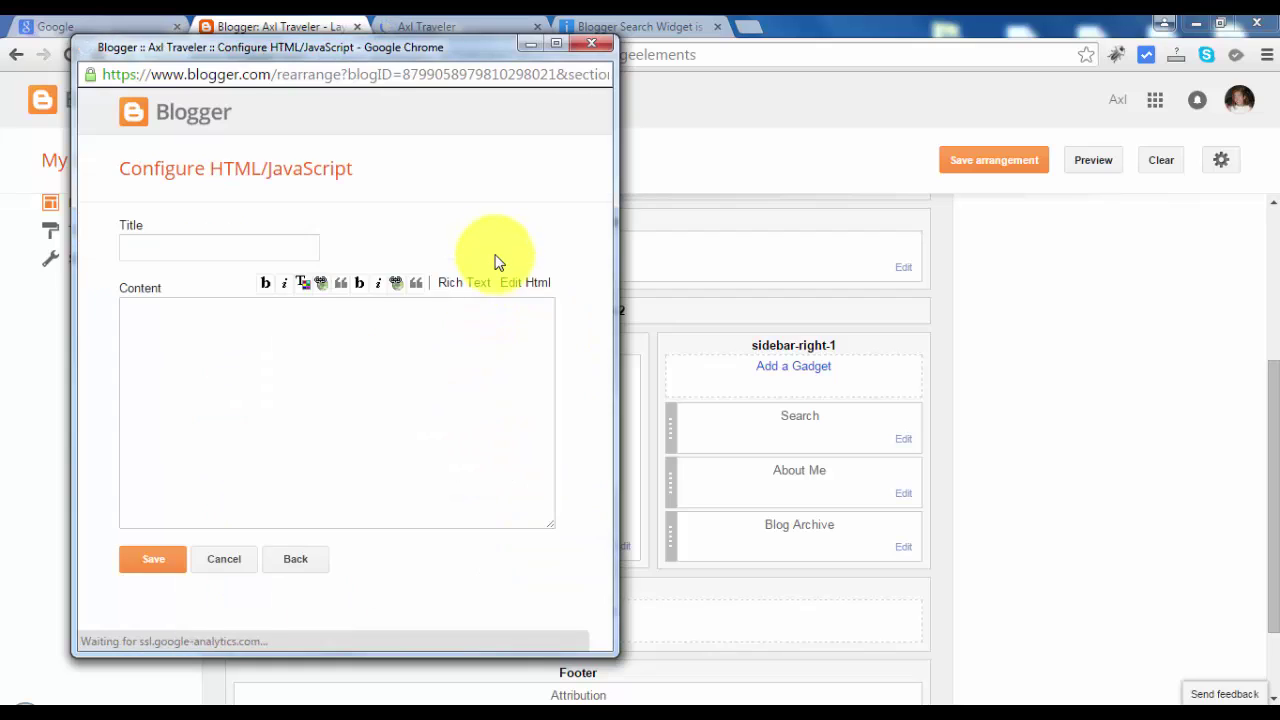
left_click(43, 386)
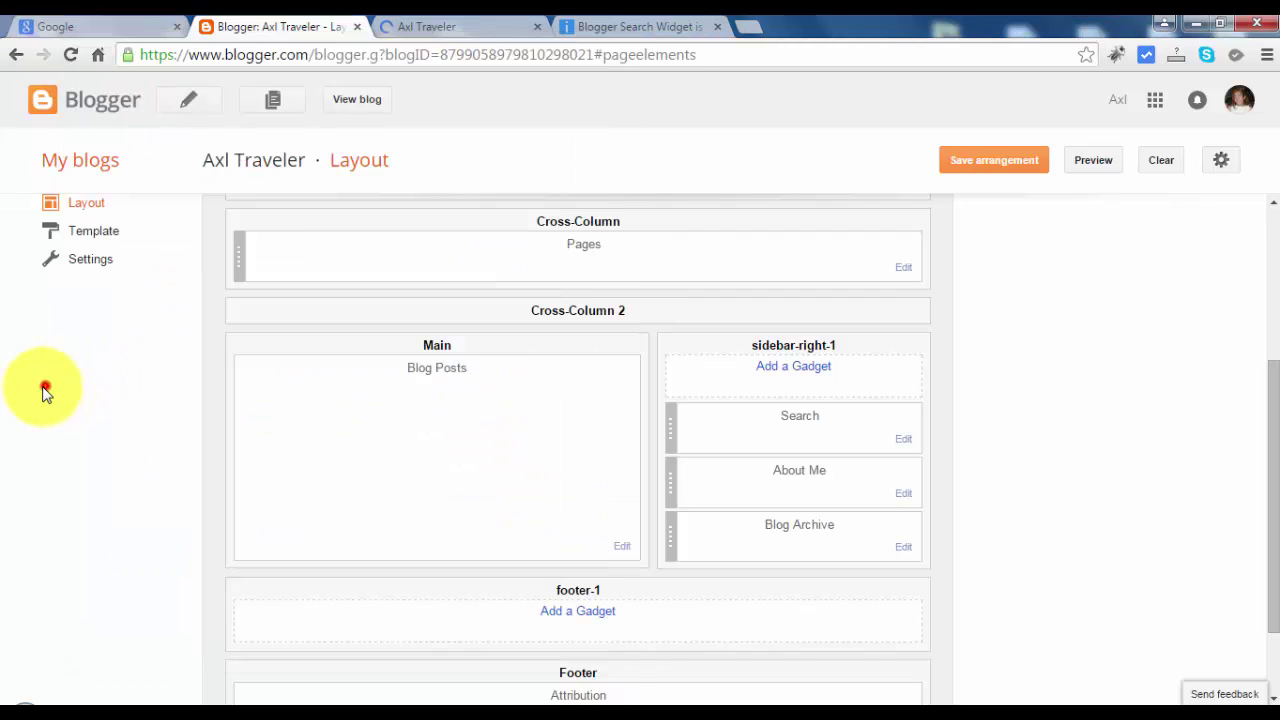
- Select the four-line HTML <form> search code in the istockphp article
left_click(614, 29)
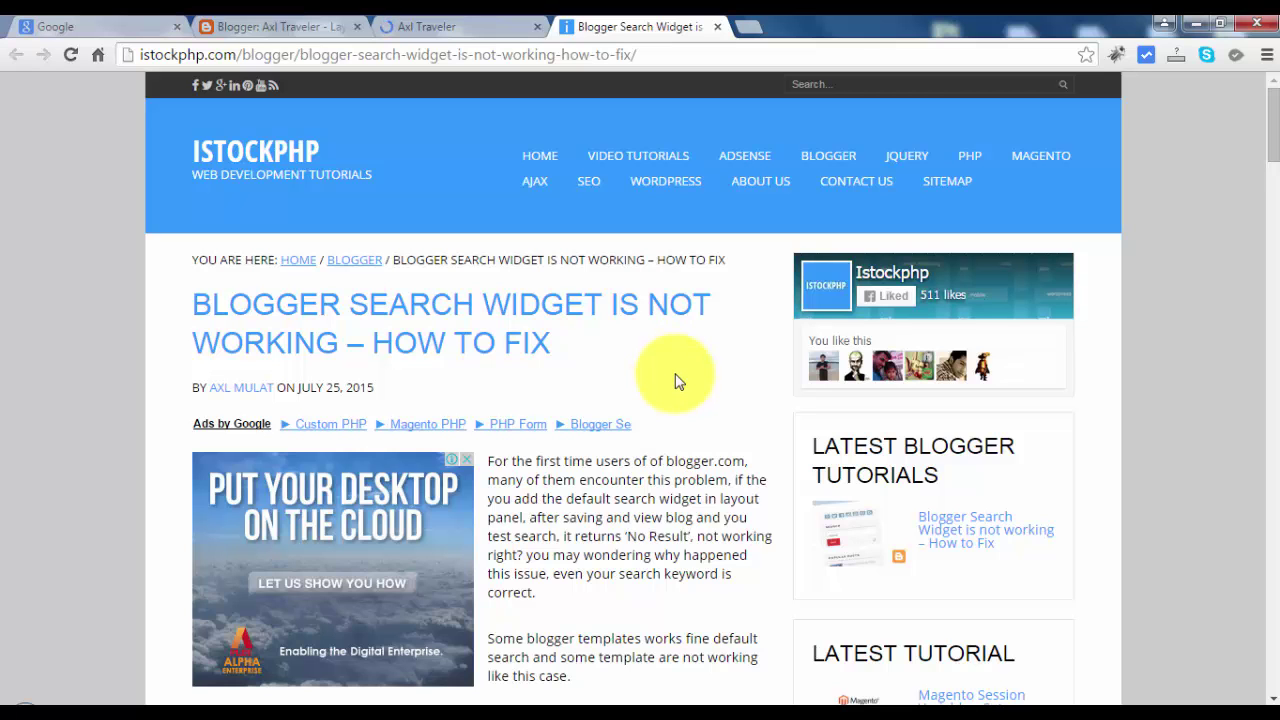
scroll(676, 380, "down", 3)
scroll(676, 374, "down", 2)
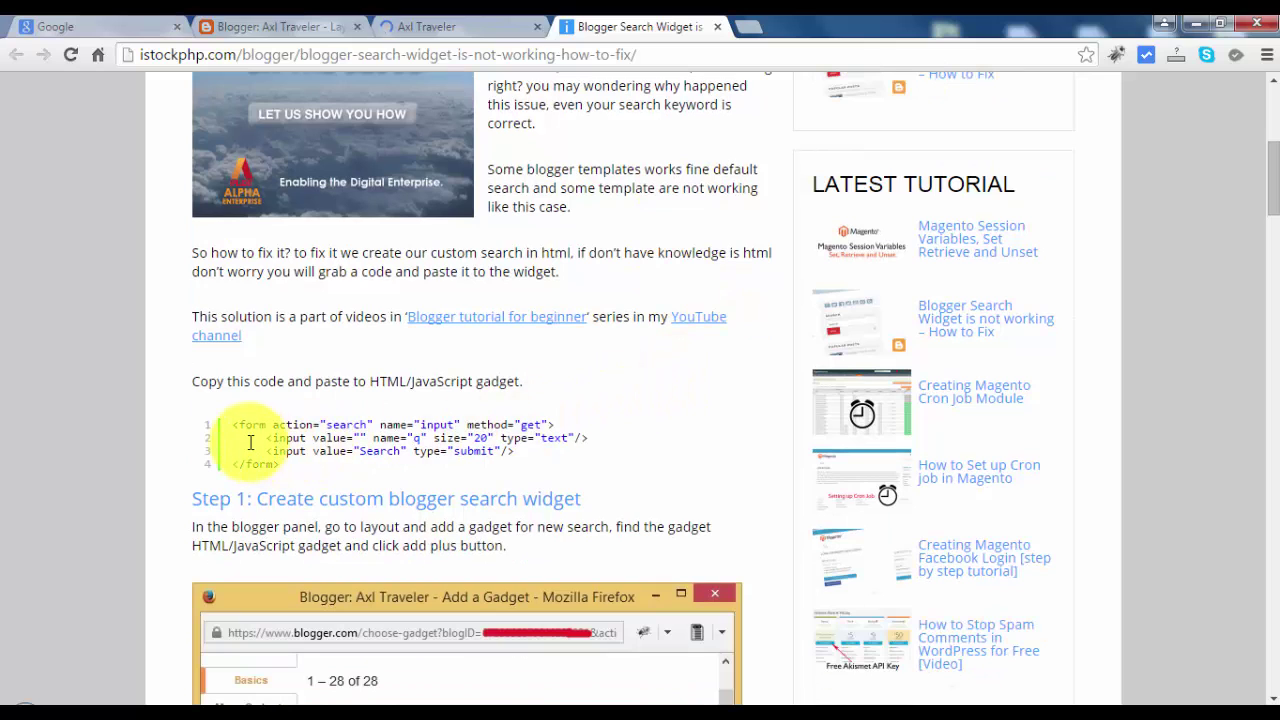
left_click(236, 426)
left_click_drag(236, 426, 282, 466)
key("ctrl+c")
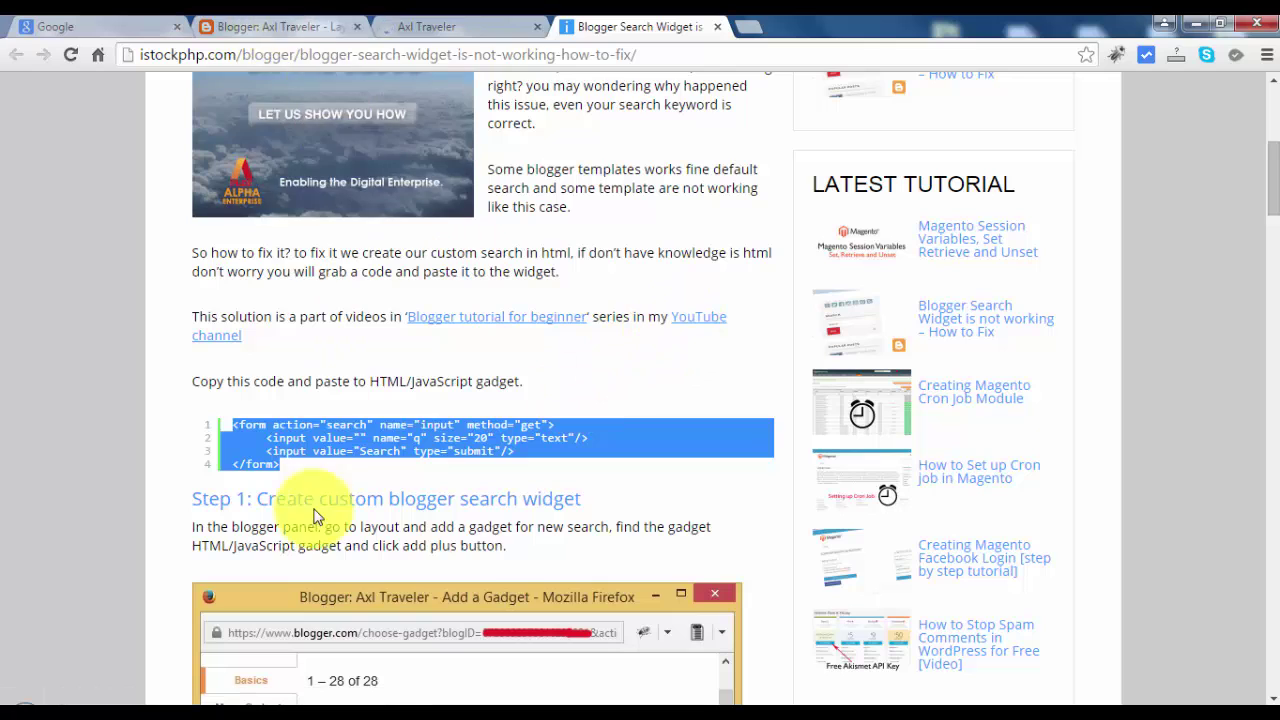
left_click(280, 26)
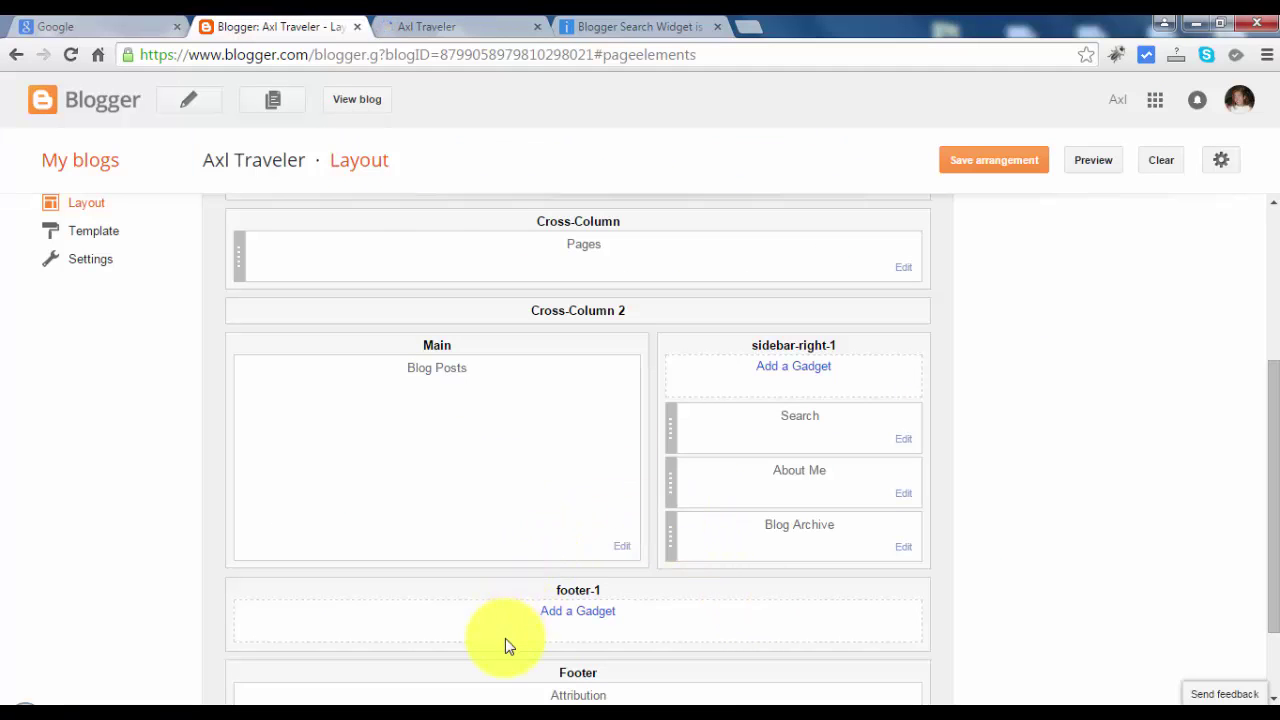
- Add an HTML/JavaScript gadget titled 'Search' with the pasted form code, and save the arrangement
left_click(781, 370)
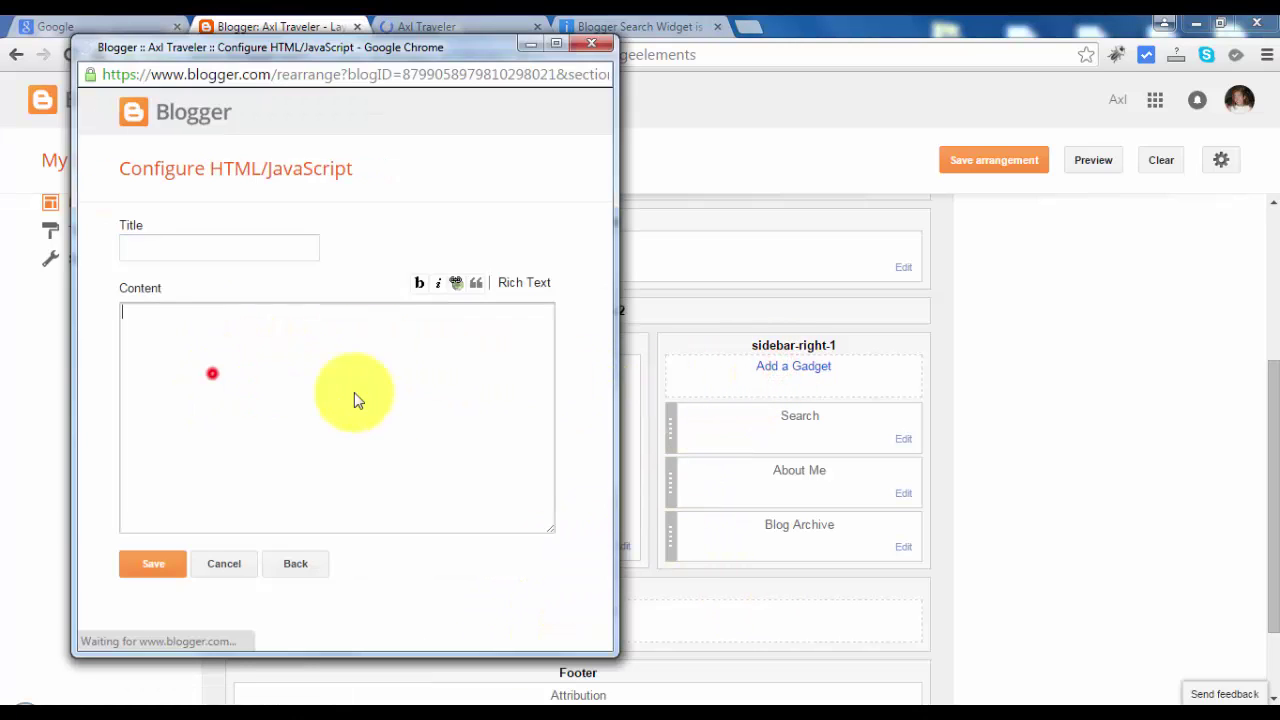
left_click(400, 394)
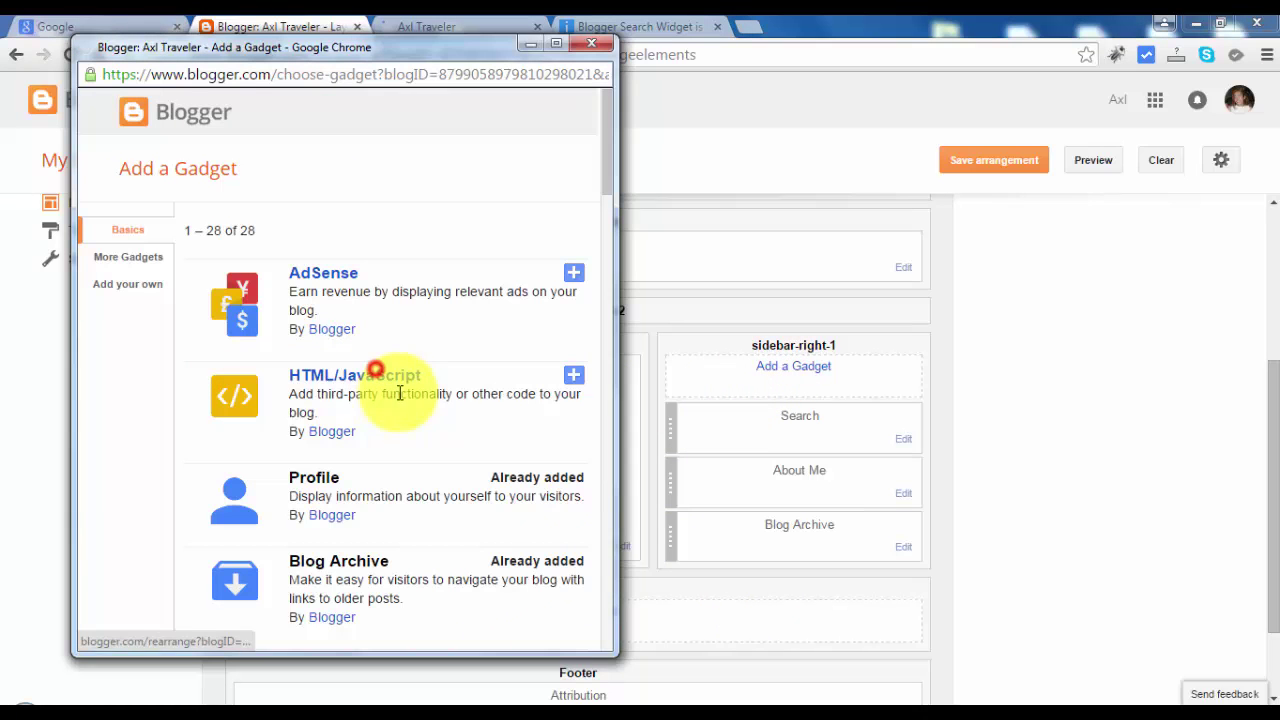
left_click(260, 400)
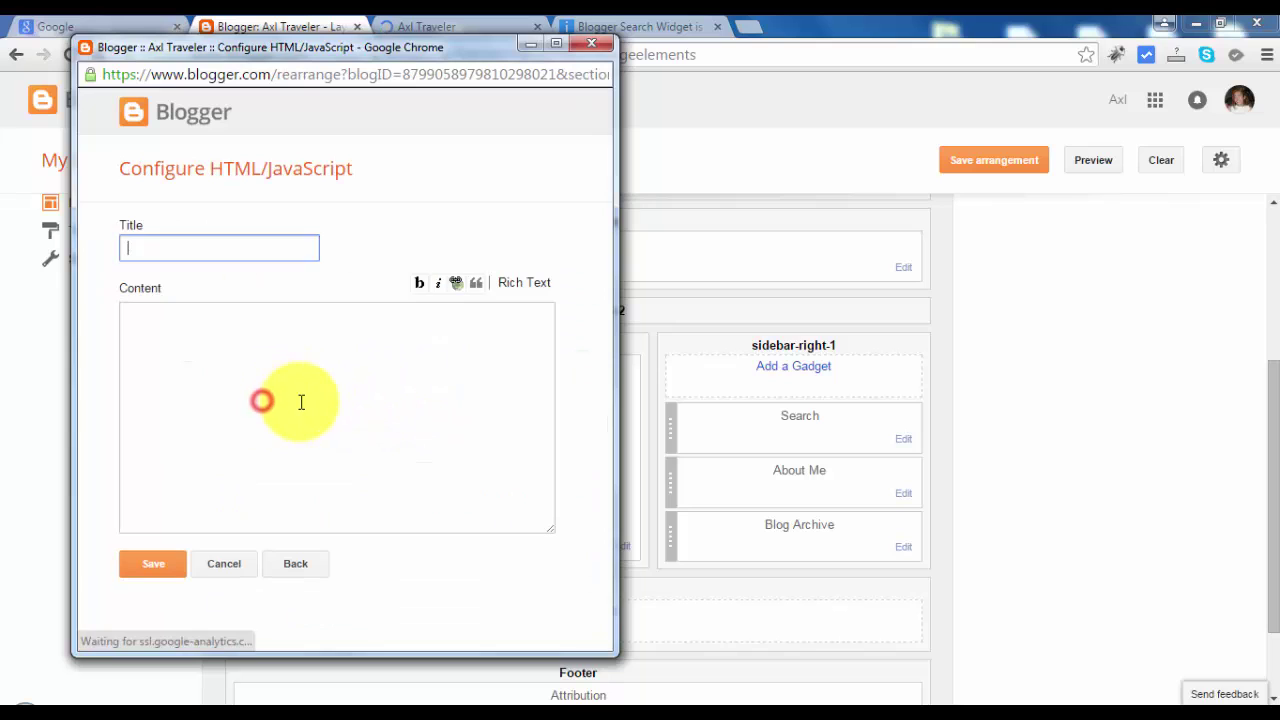
key("ctrl+v")
left_click(191, 249)
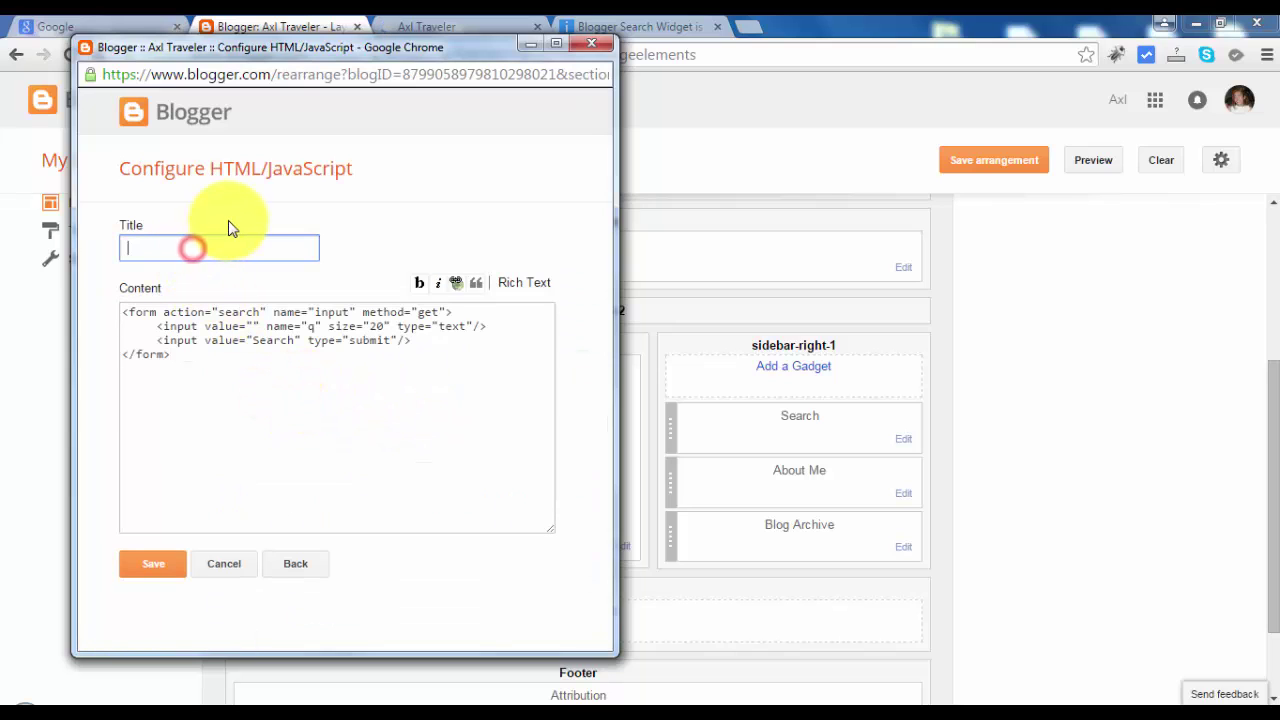
type("Search")
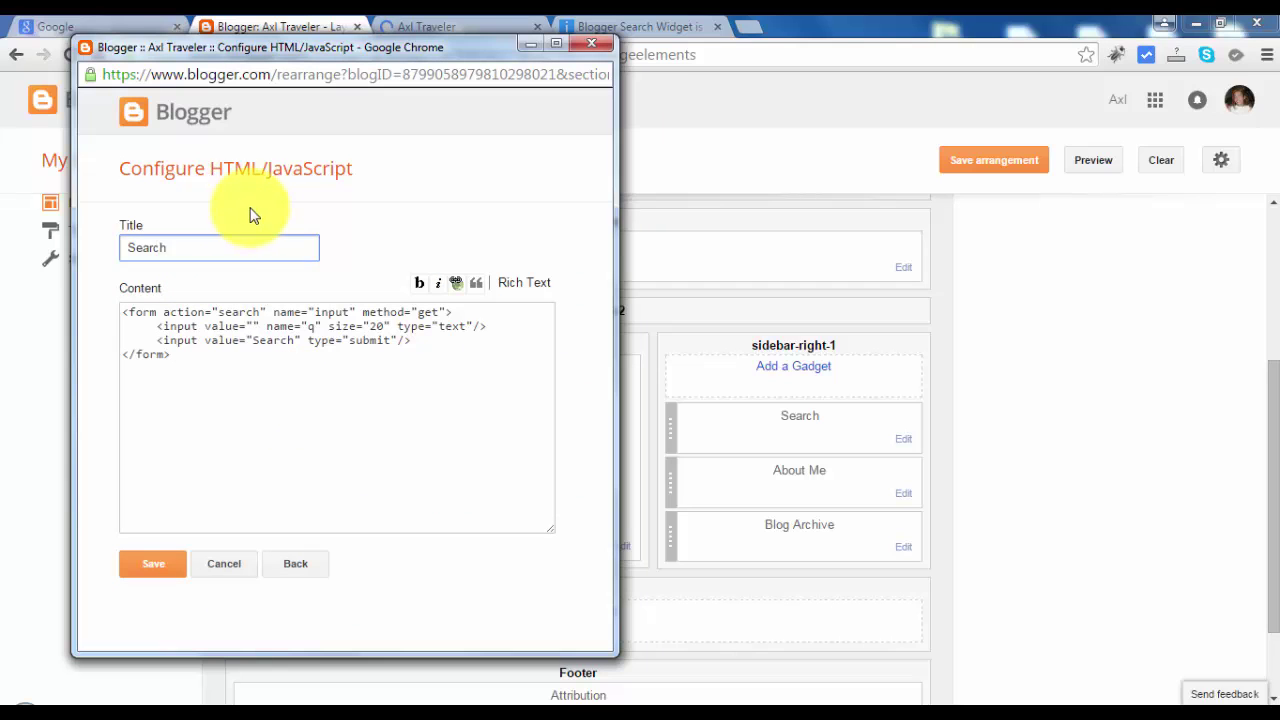
left_click(150, 566)
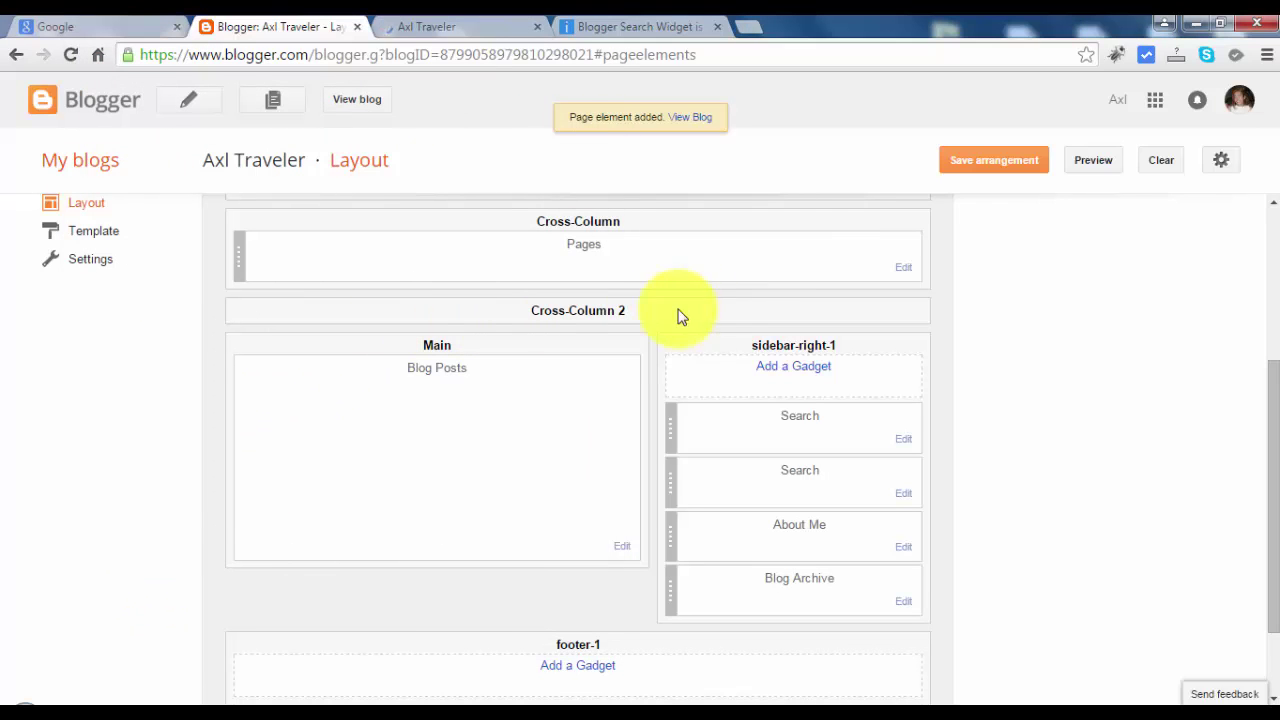
left_click(994, 160)
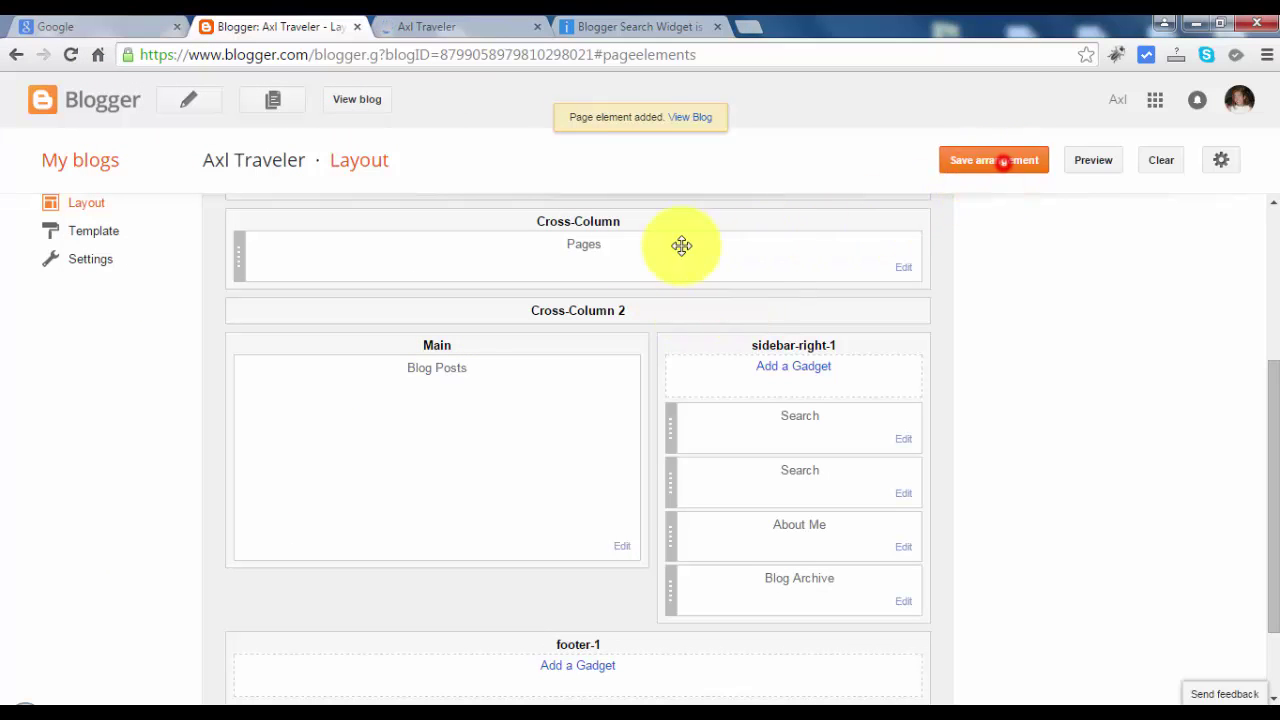
- Reload the Axl Traveler home page after stripping '#uds-search-results' from its address
left_click(432, 24)
left_click(330, 54)
left_click(313, 52)
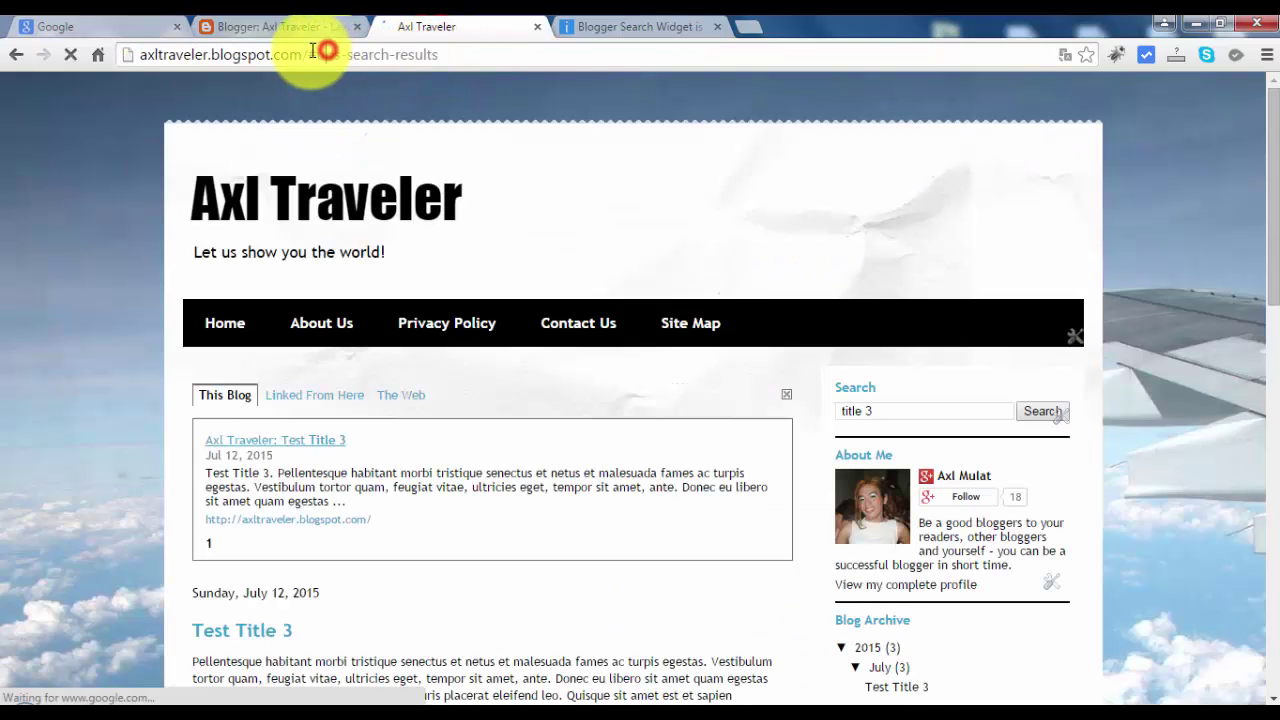
left_click_drag(313, 52, 500, 54)
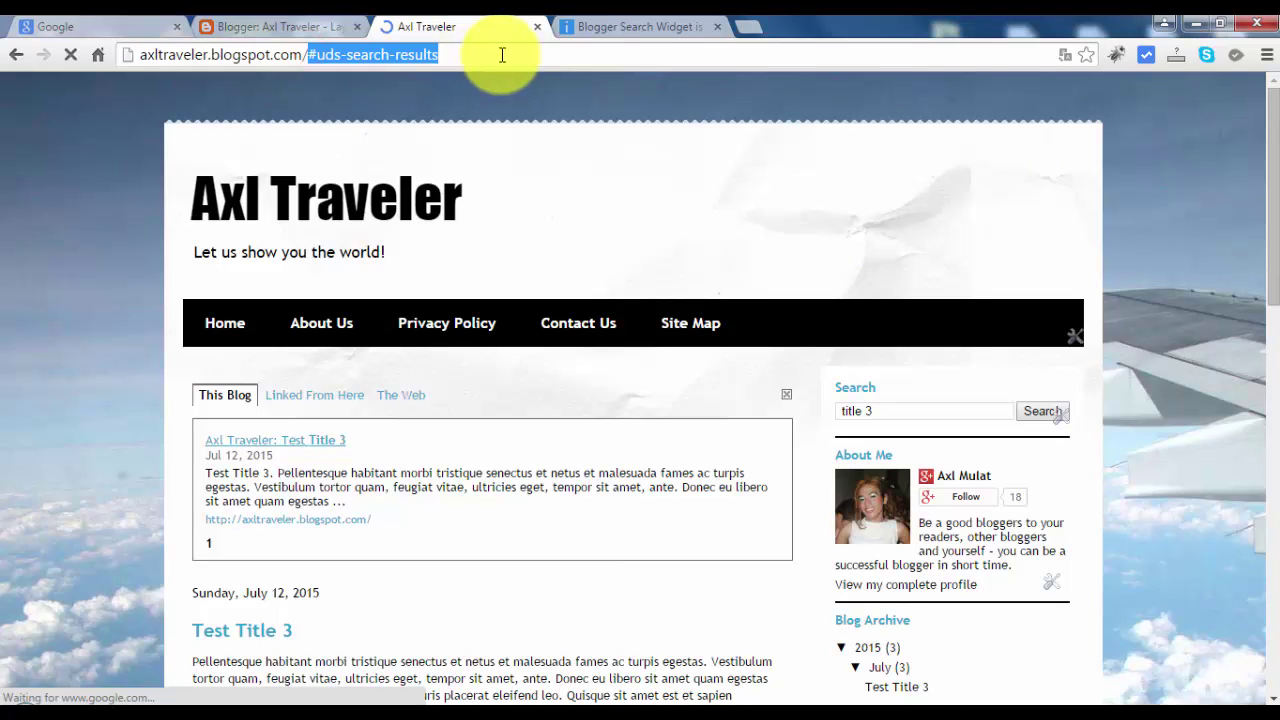
key("BackSpace")
key("Return")
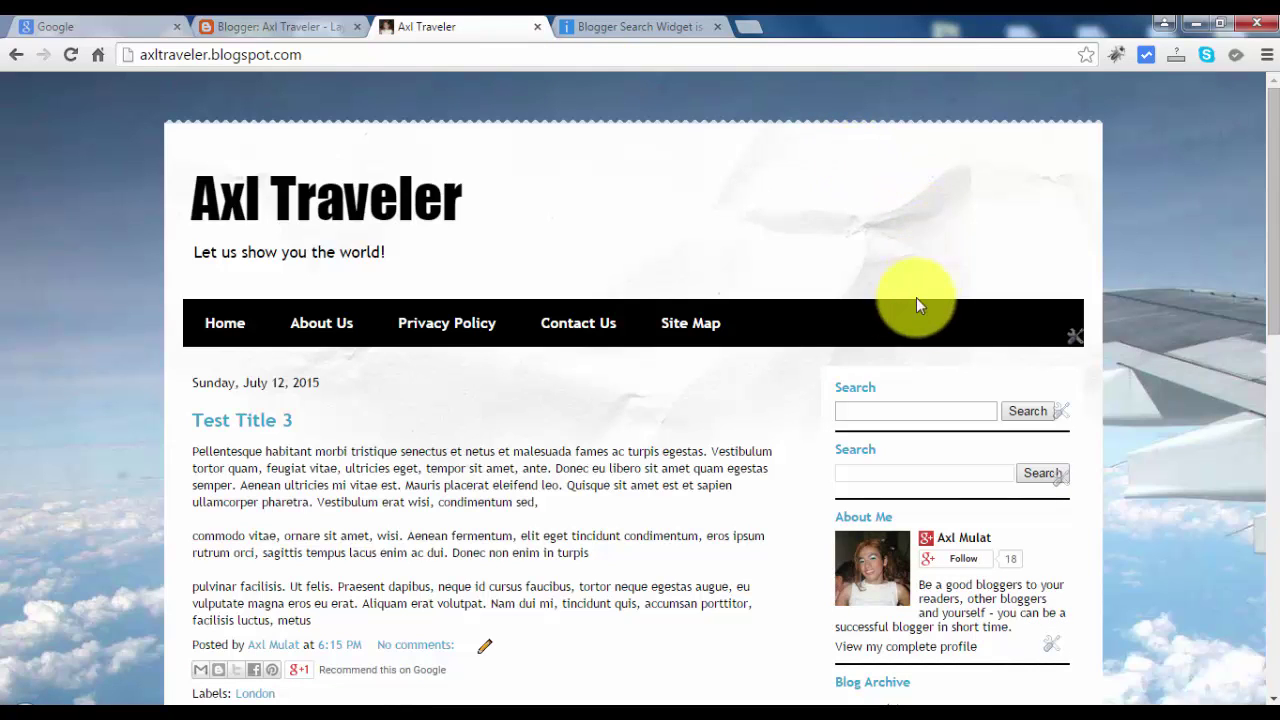
- Search for 'Title 3' in the top sidebar Search box, trimming 'Test' from the suggestion
left_click(866, 407)
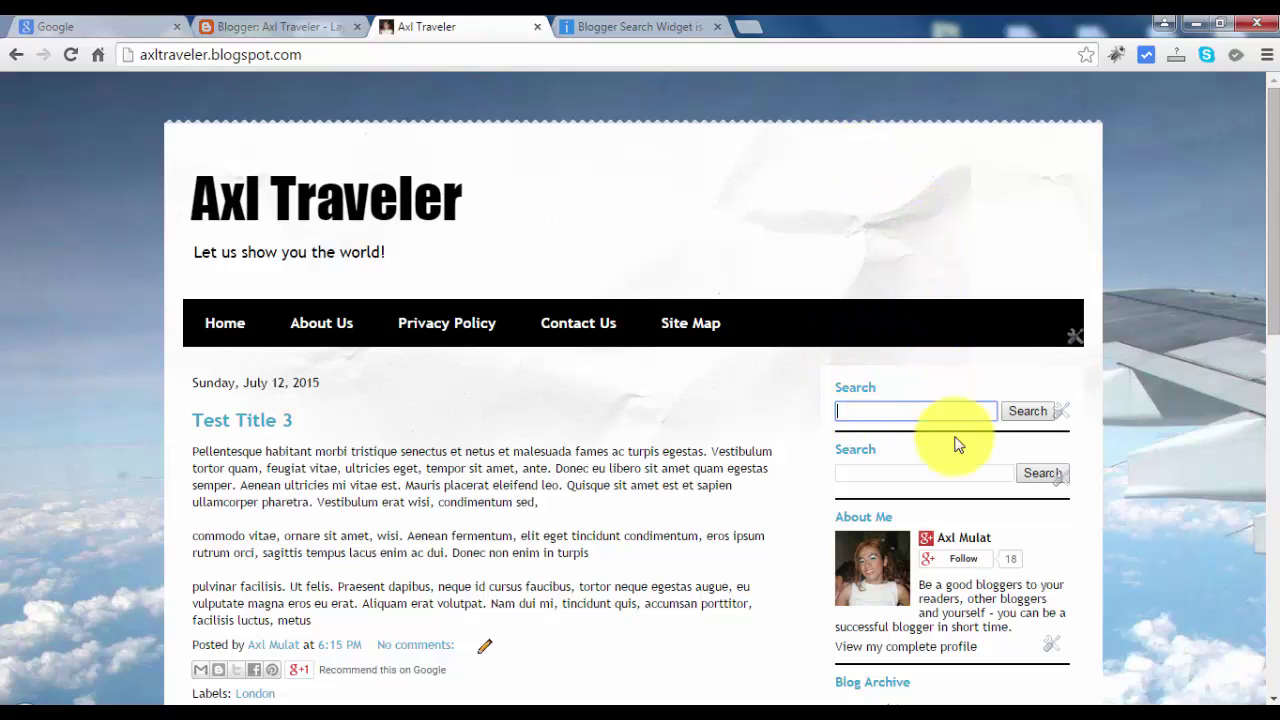
left_click(903, 470)
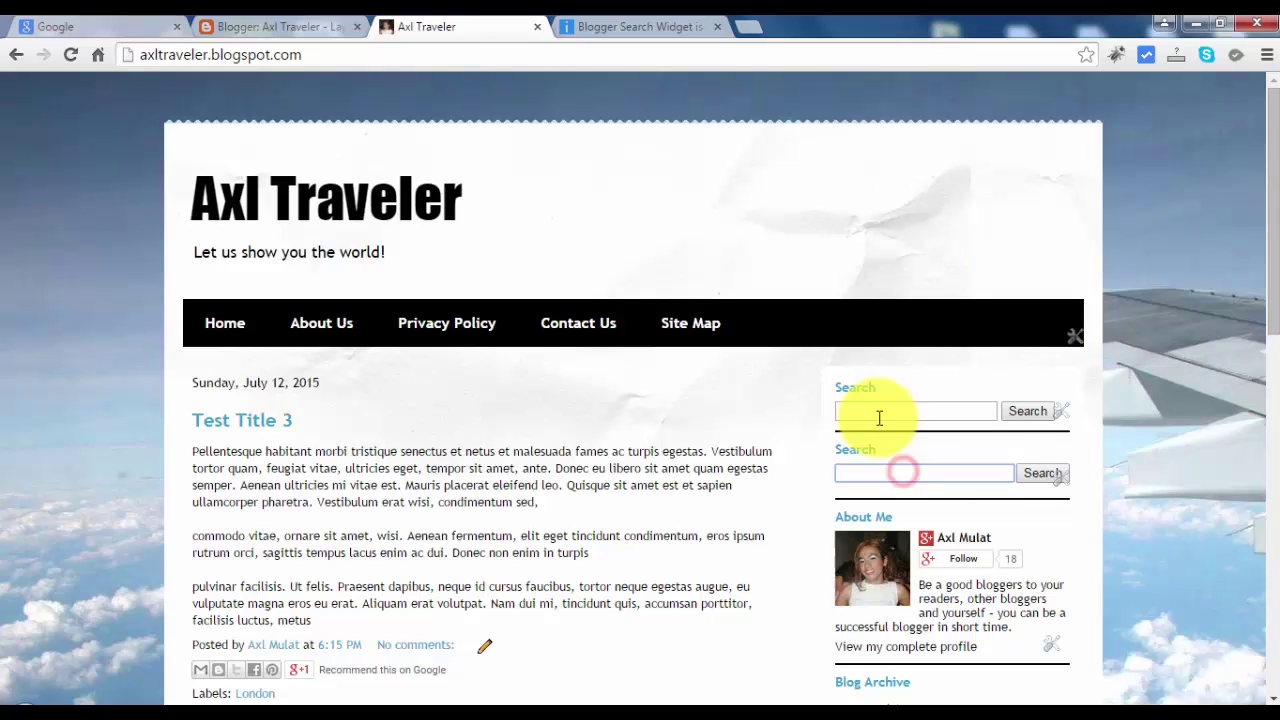
left_click(877, 410)
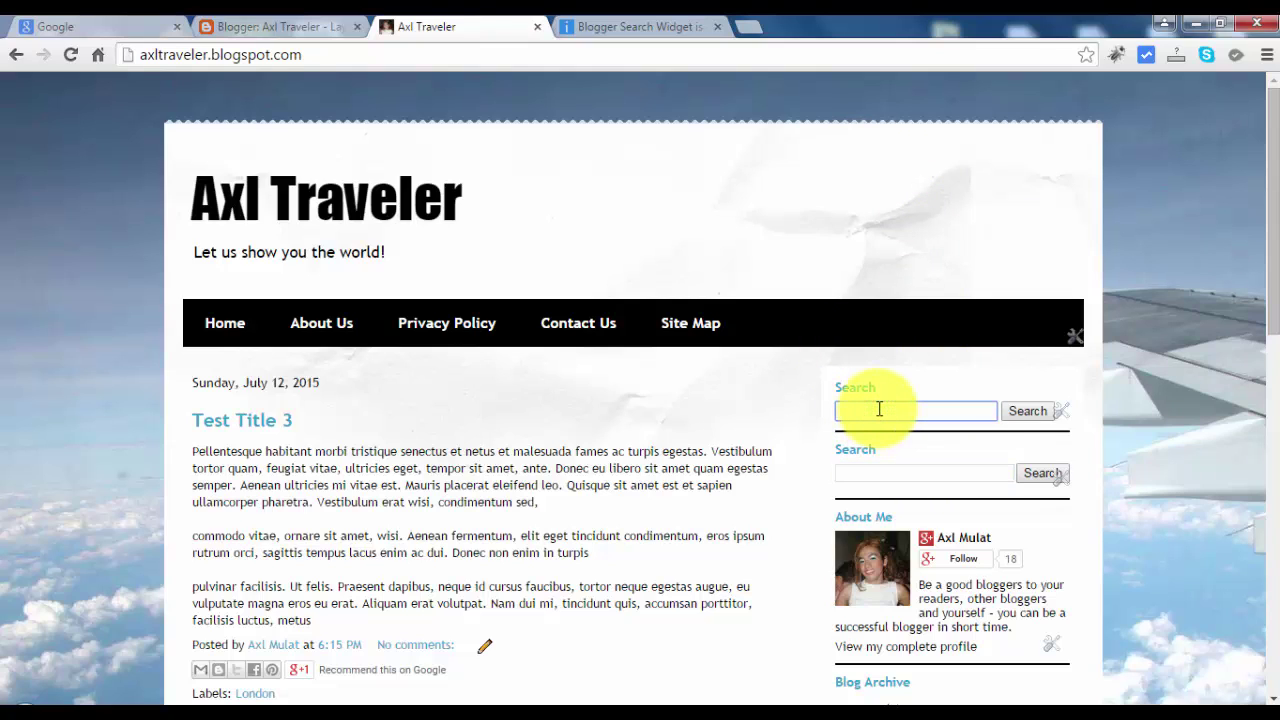
type("tes")
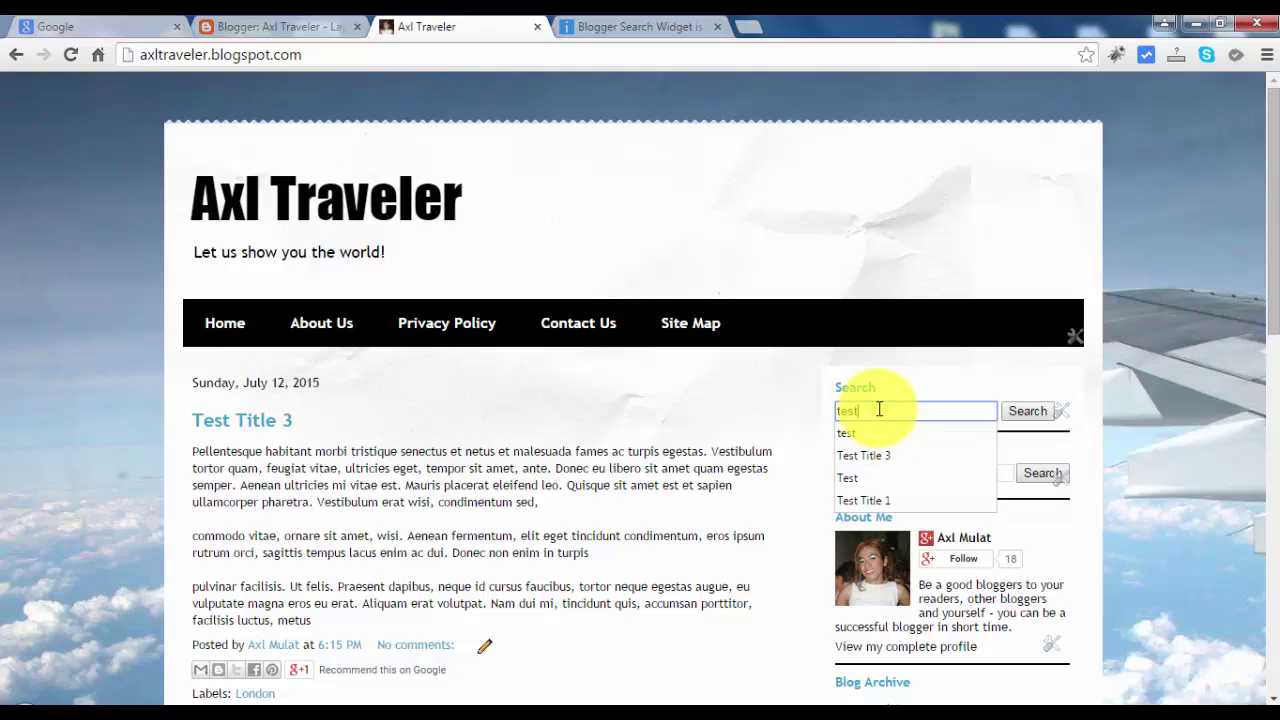
type("t")
key("Down")
key("Down")
key("Return")
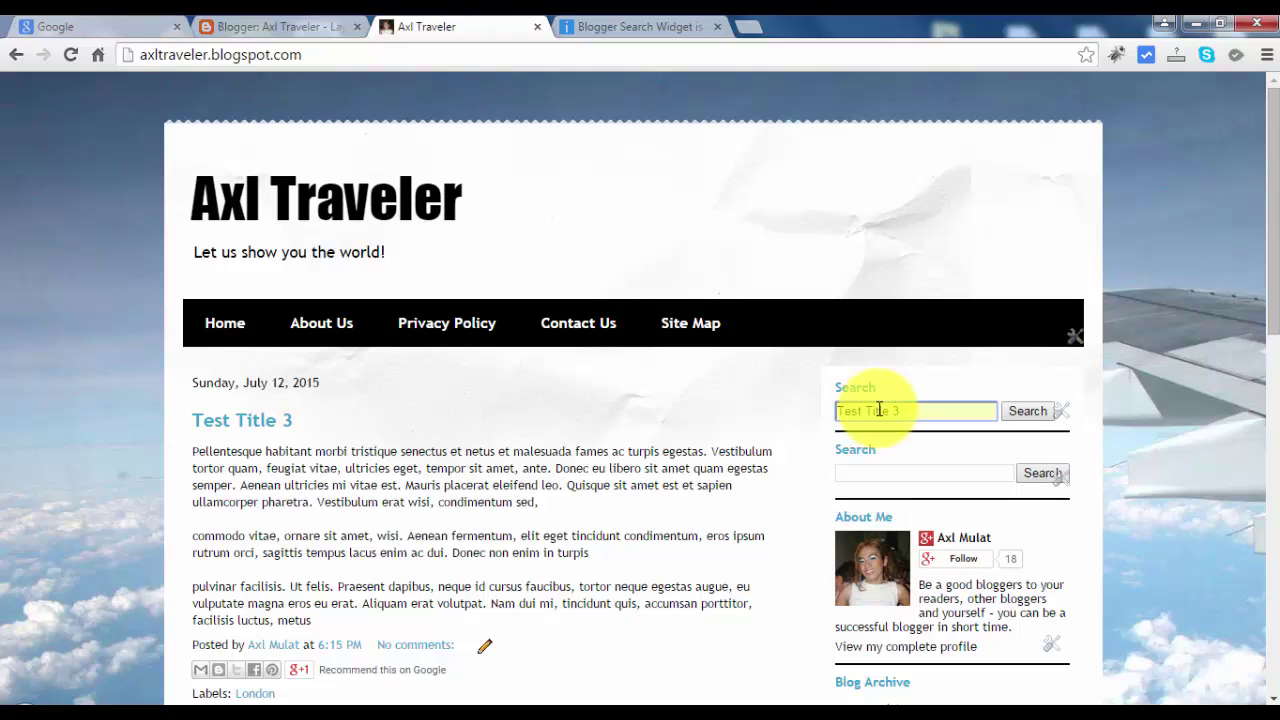
double_click(860, 410)
key("BackSpace")
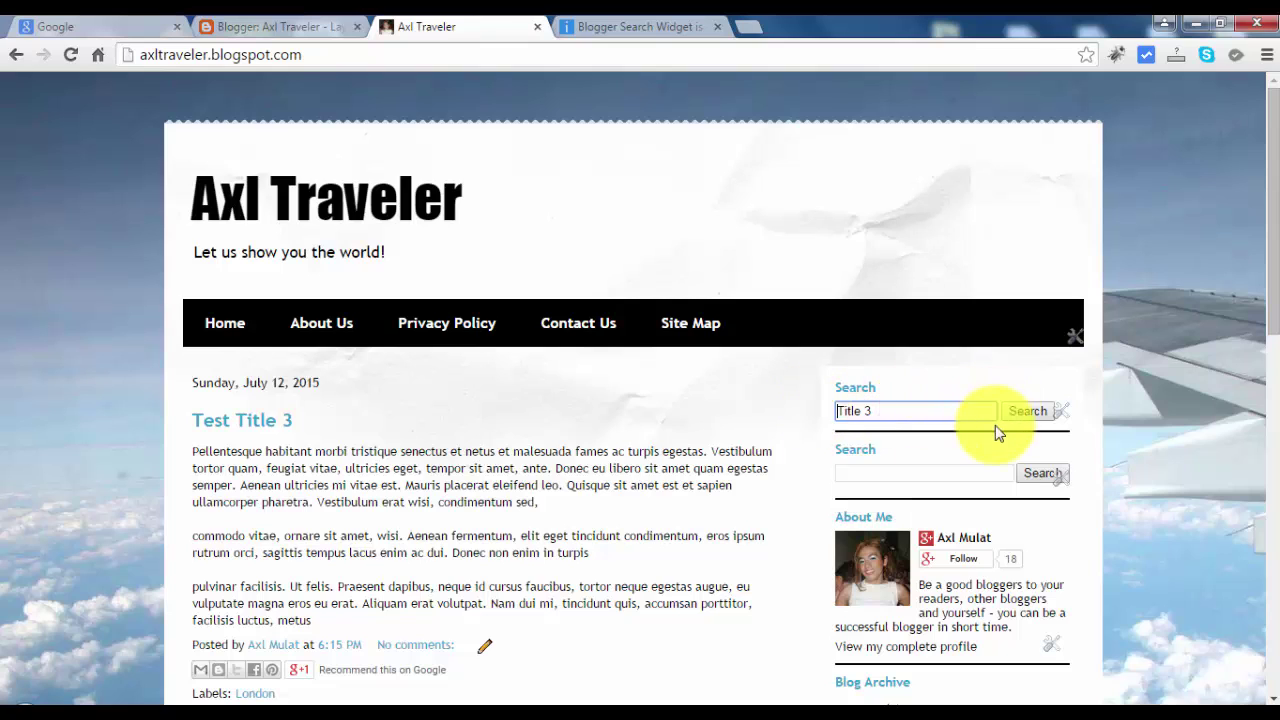
left_click(1006, 413)
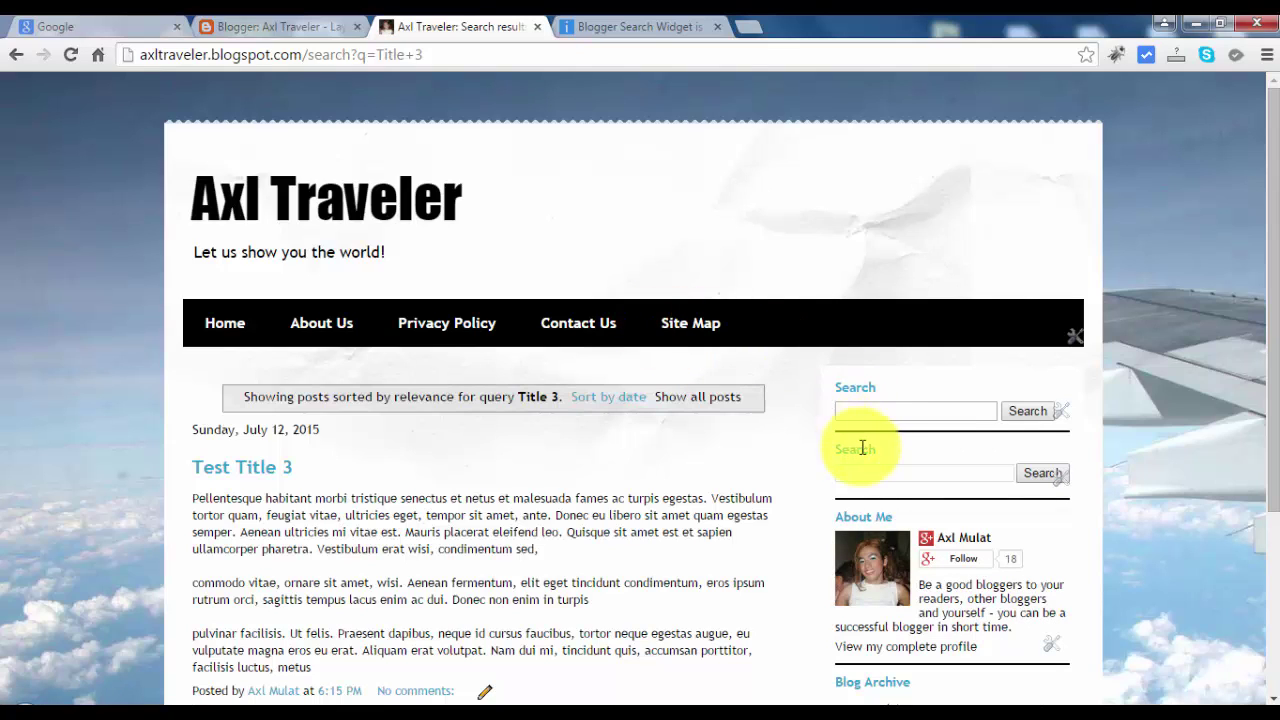
- Scroll through the Title 3 results page listing the Test Title 3 post
scroll(686, 469, "down", 2)
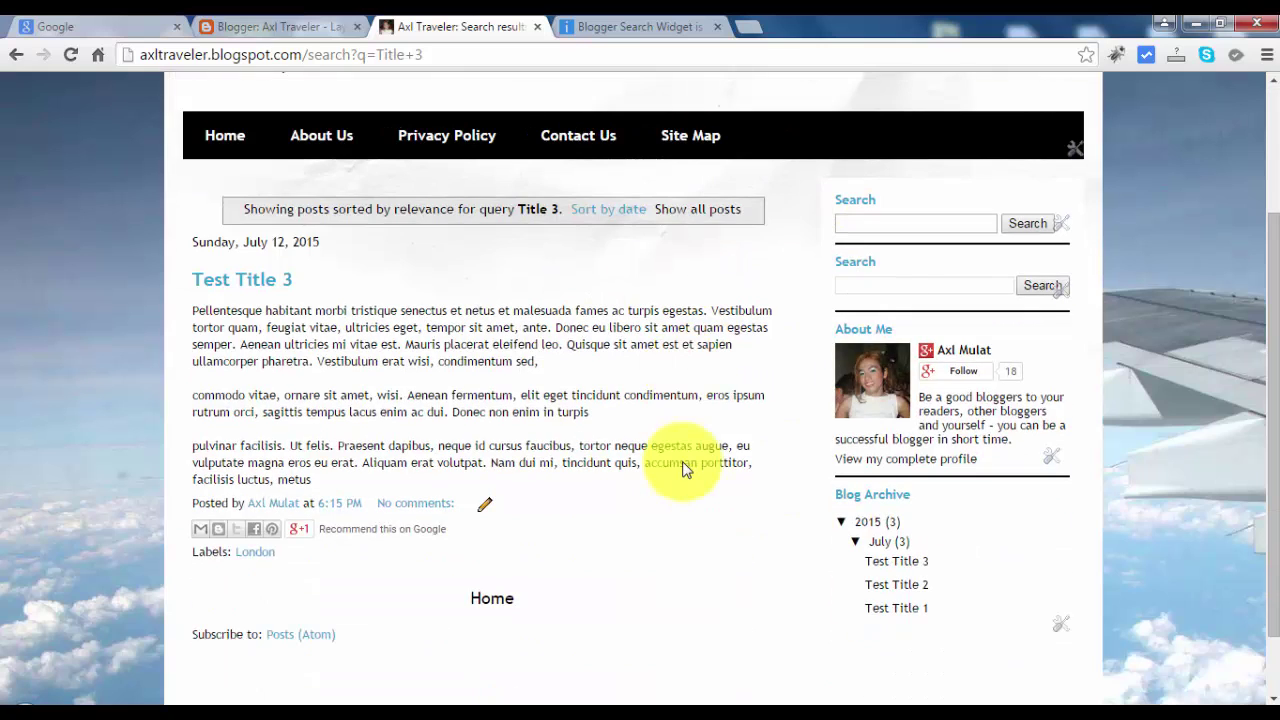
scroll(686, 463, "up", 2)
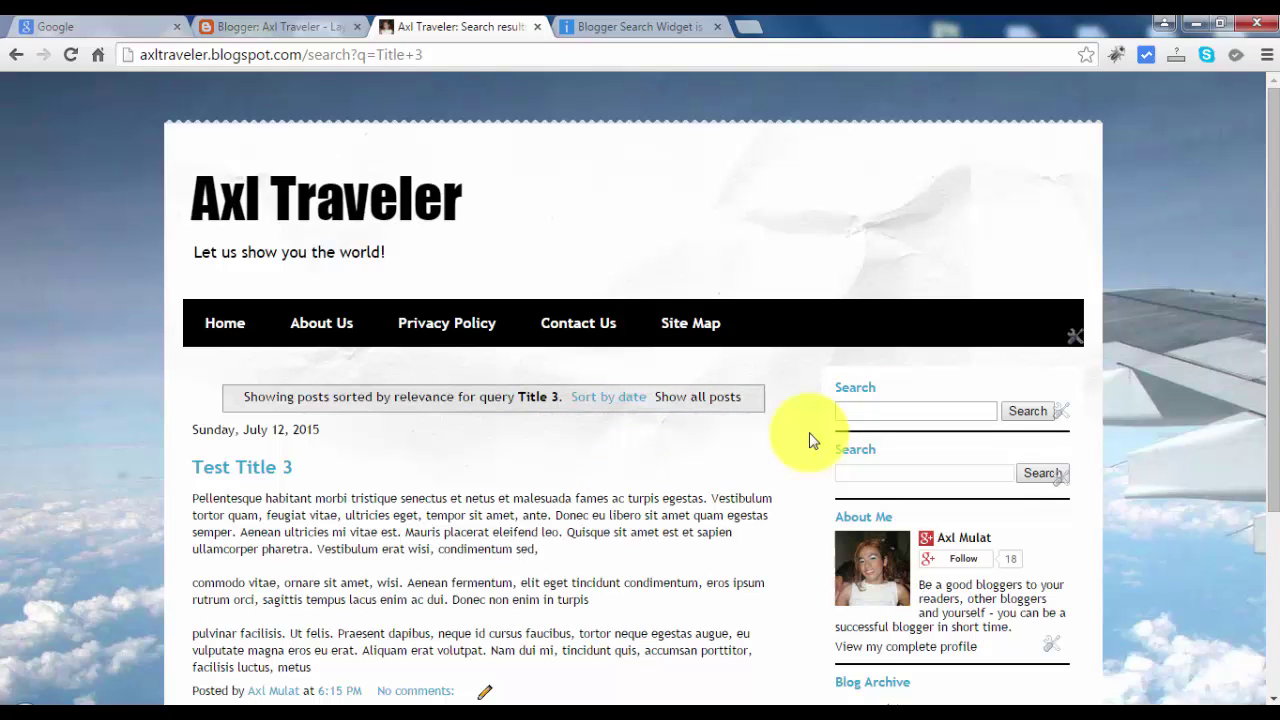
- Remove the original Search Box gadget from sidebar-right-1 and confirm the deletion
left_click(258, 26)
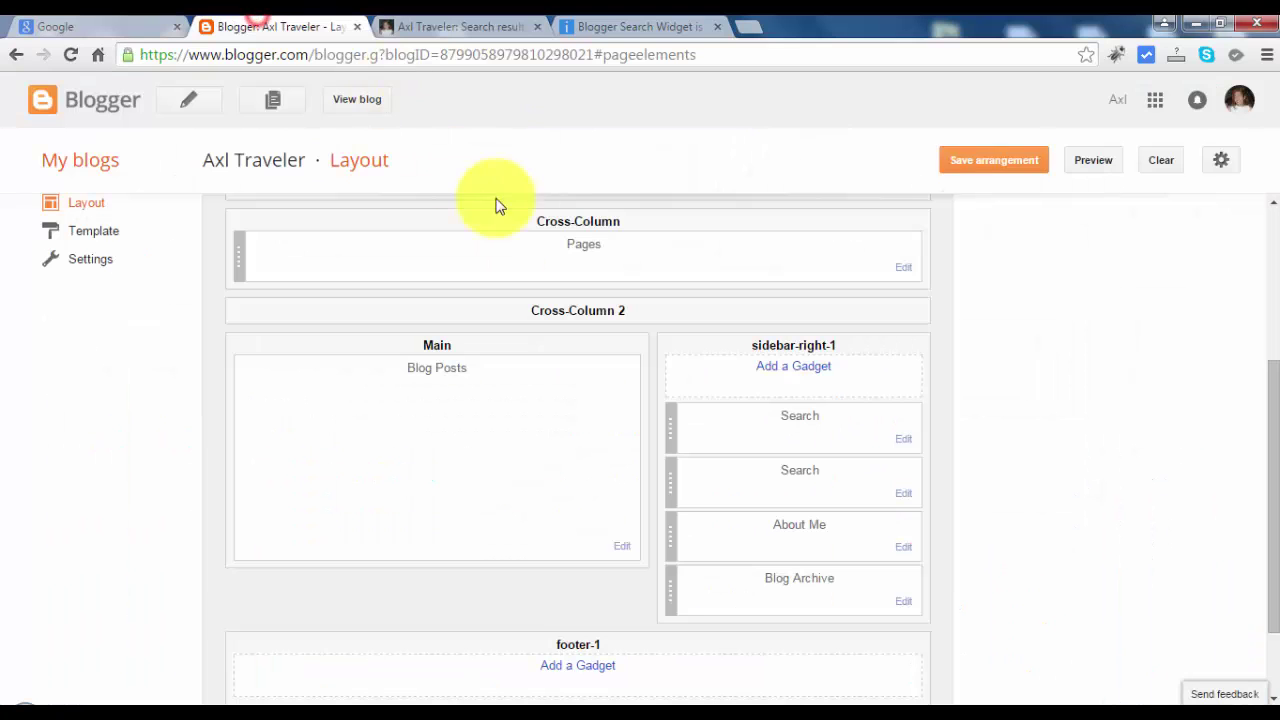
left_click(903, 493)
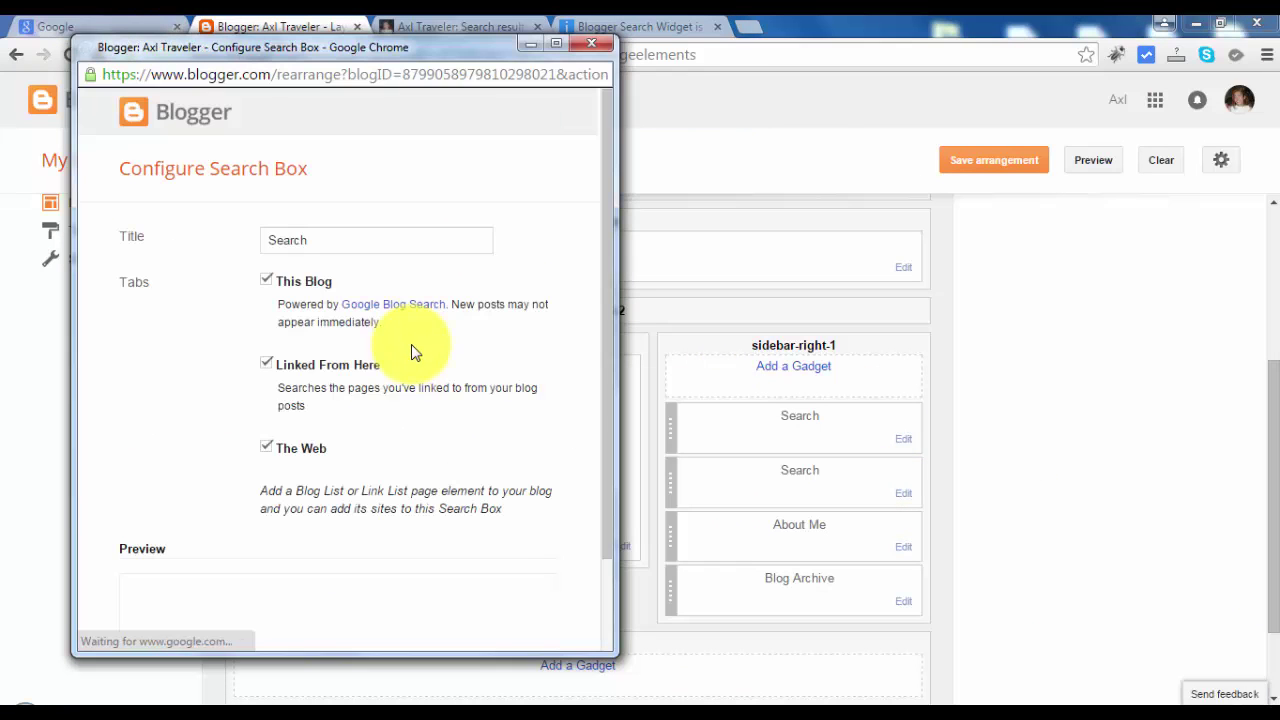
scroll(391, 386, "down", 3)
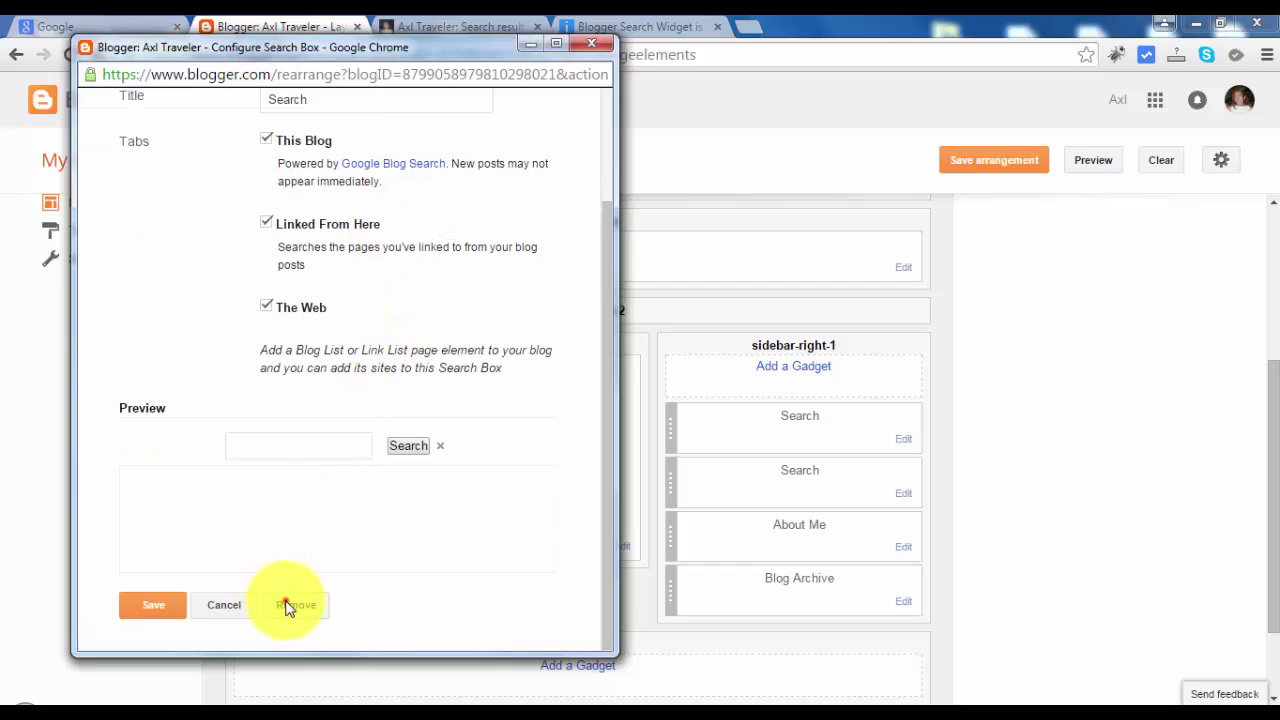
left_click(285, 606)
left_click(386, 205)
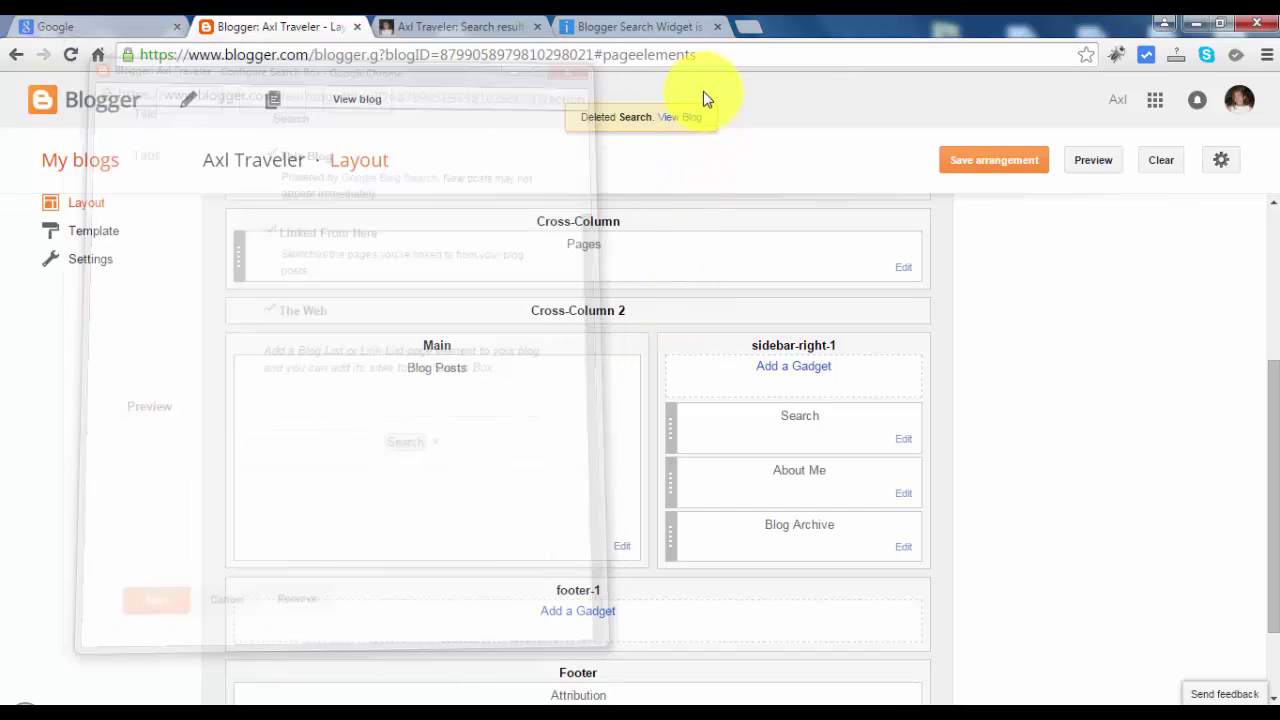
- Save the layout, then reload the Axl Traveler home page without the search?q=Title+3 query
left_click(988, 165)
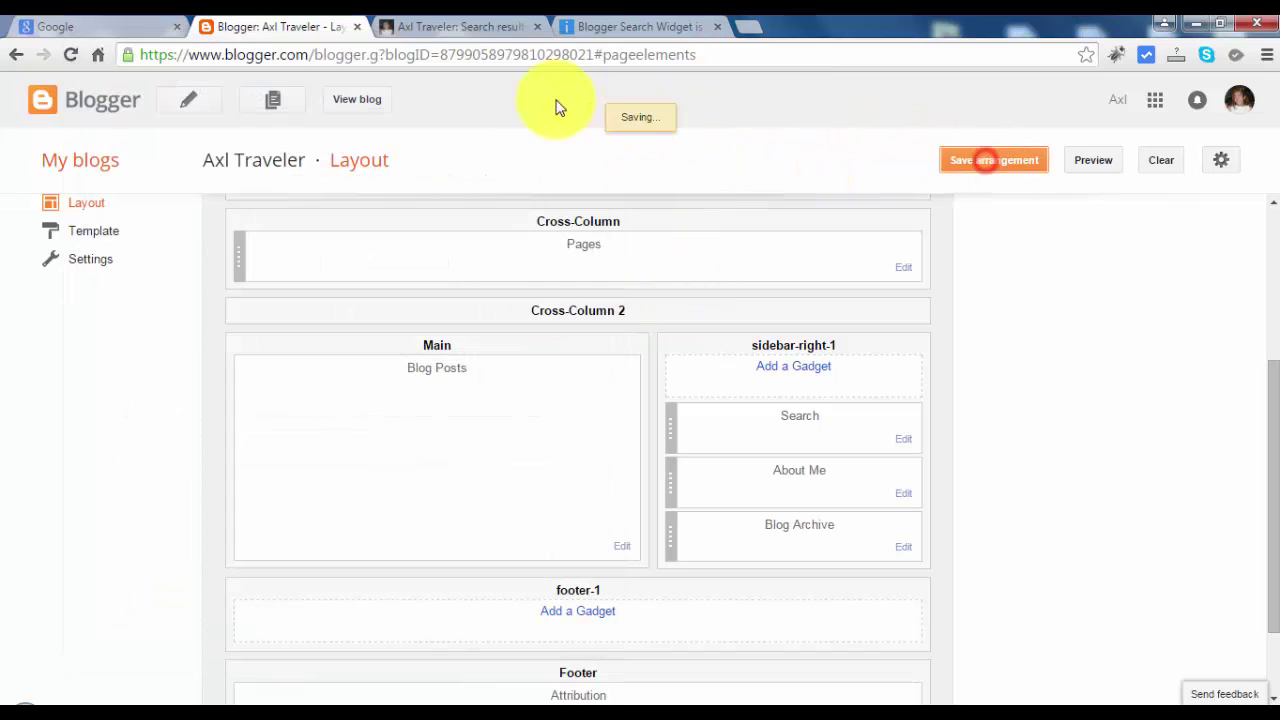
left_click(449, 22)
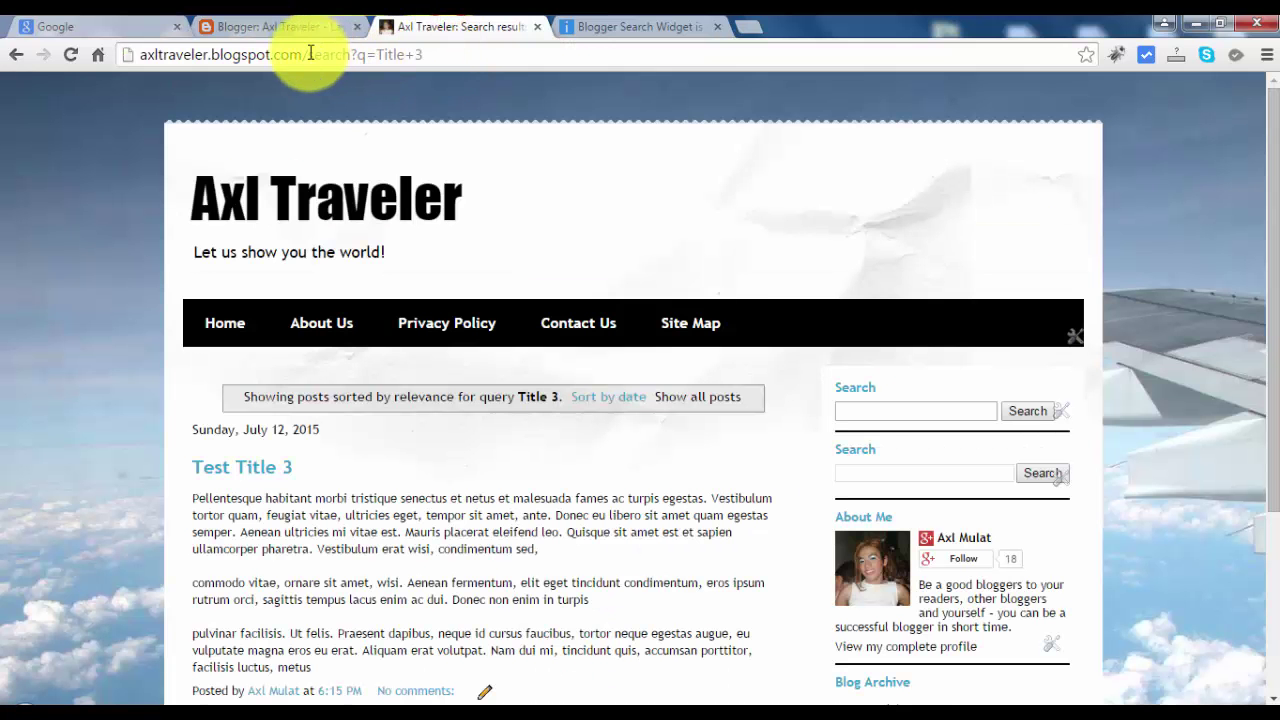
left_click_drag(307, 54, 700, 50)
key("BackSpace")
key("Return")
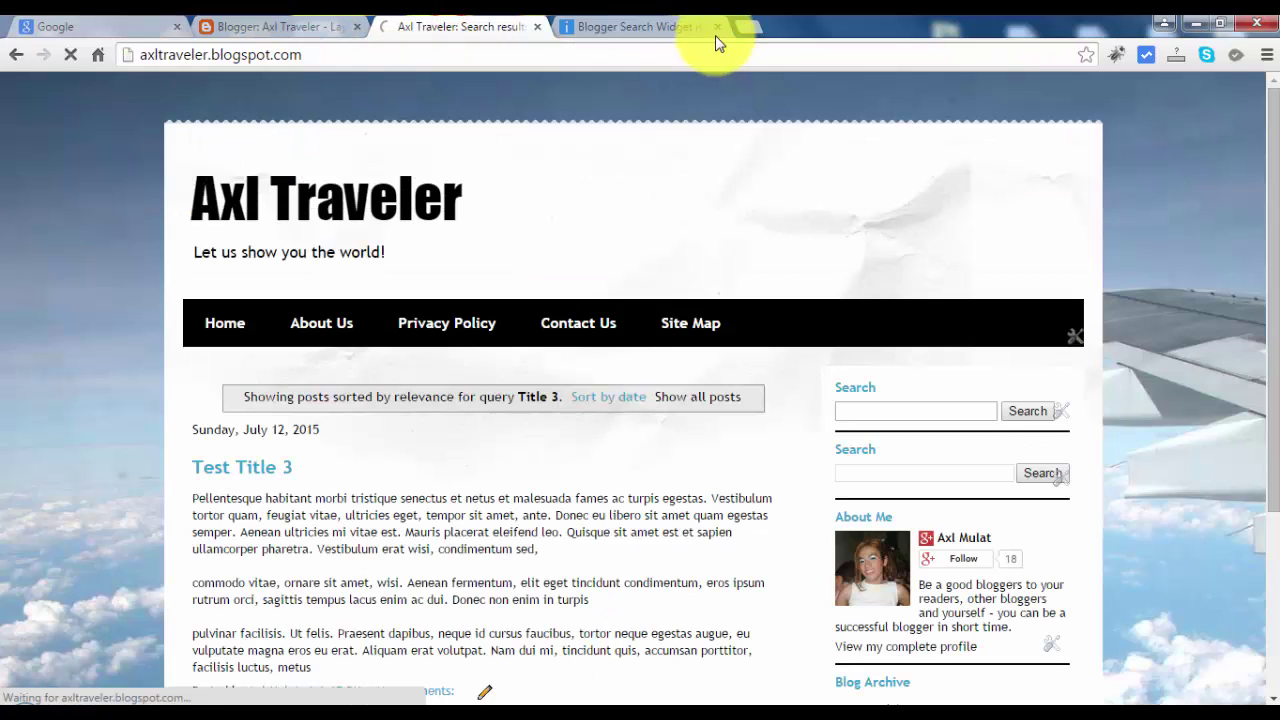